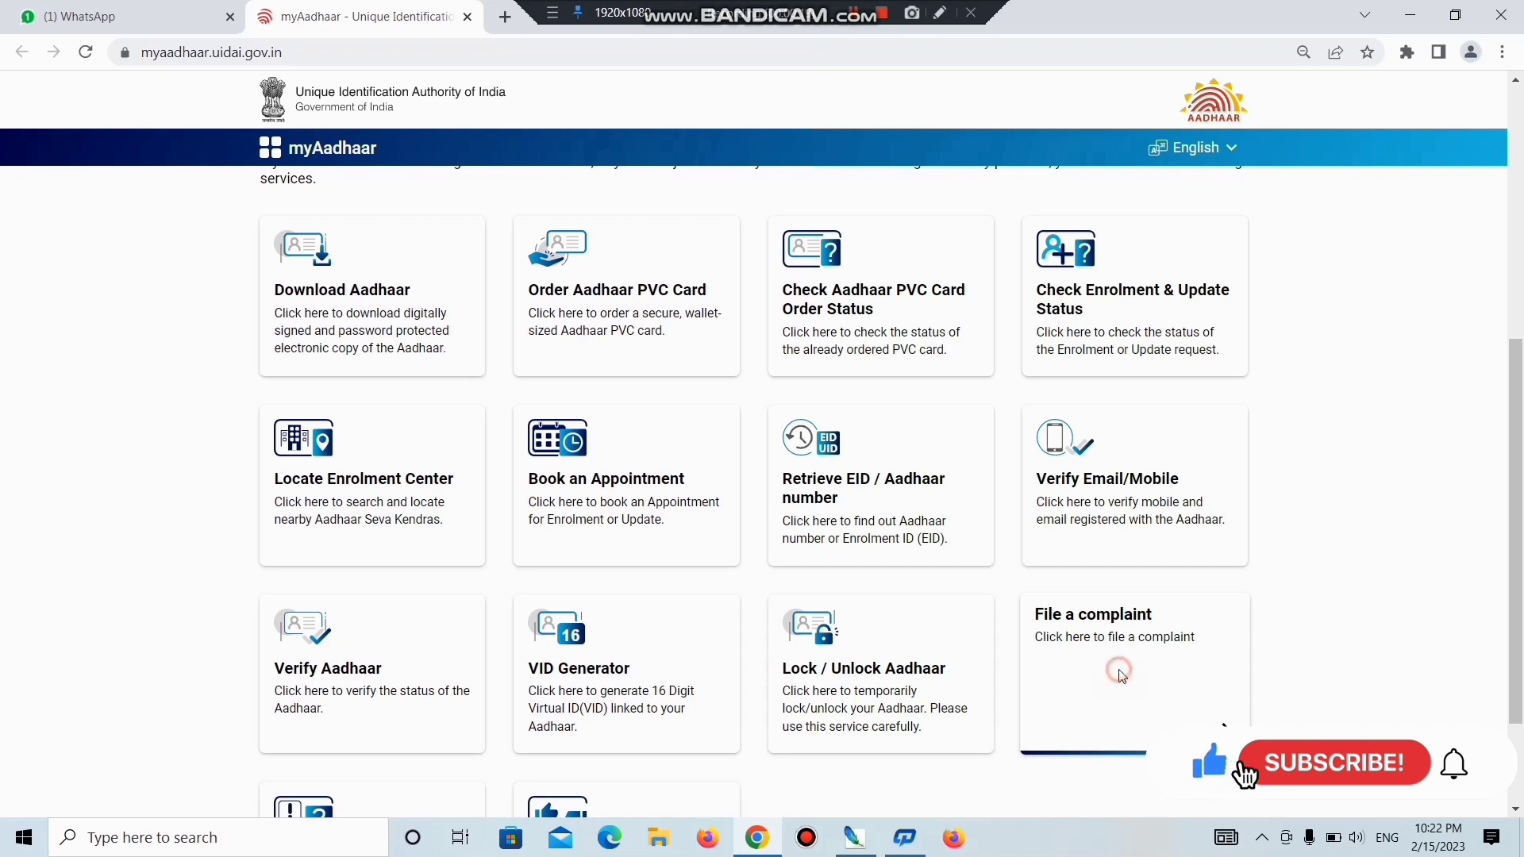
# Enter the complainant's full name and mobile number on the complaint form.
pyautogui.doubleClick(283, 230)
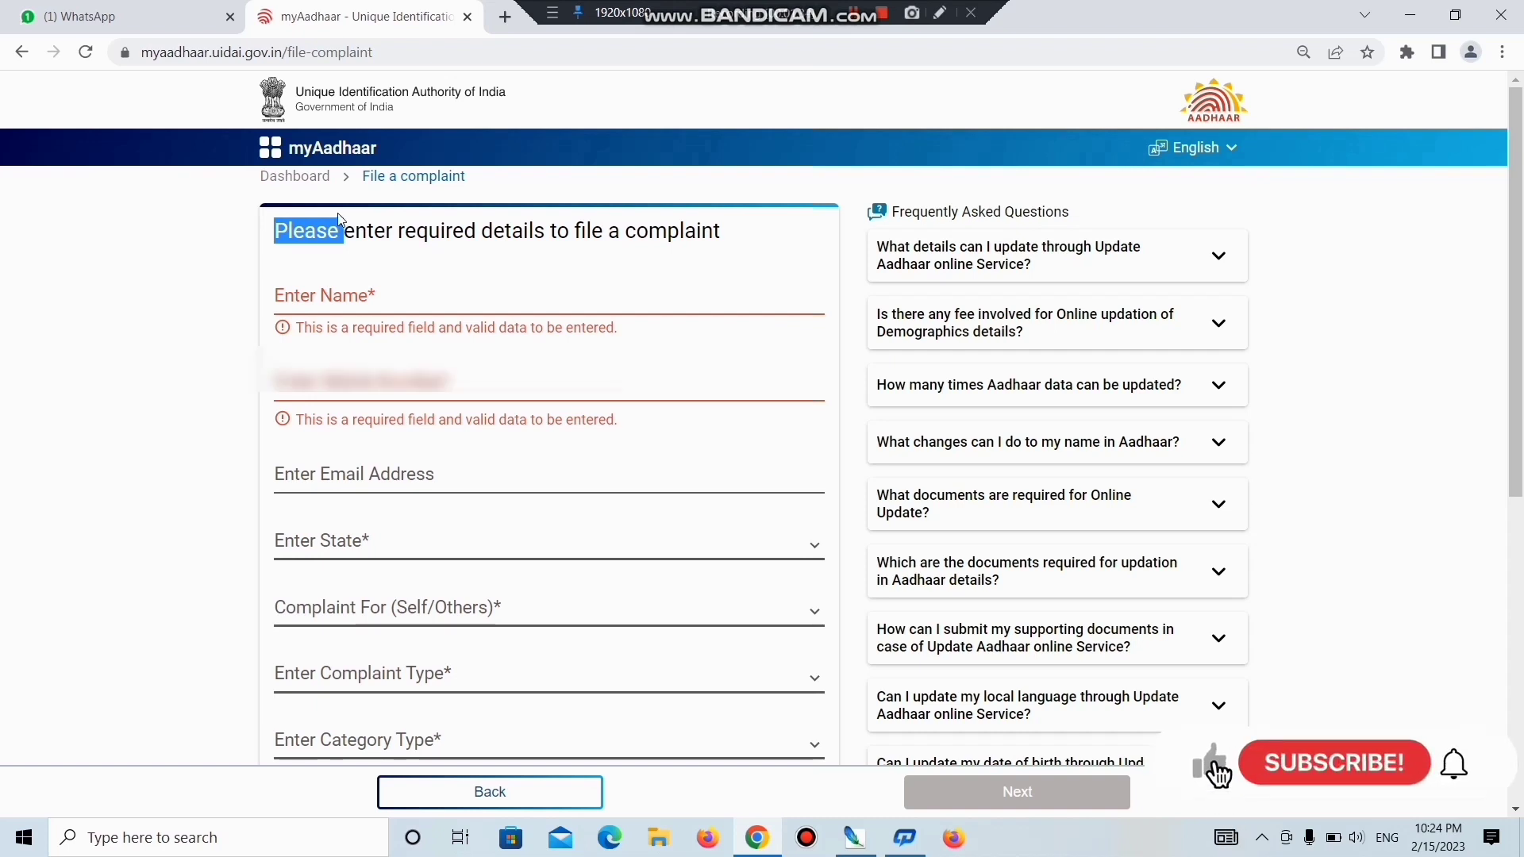
pyautogui.click(344, 297)
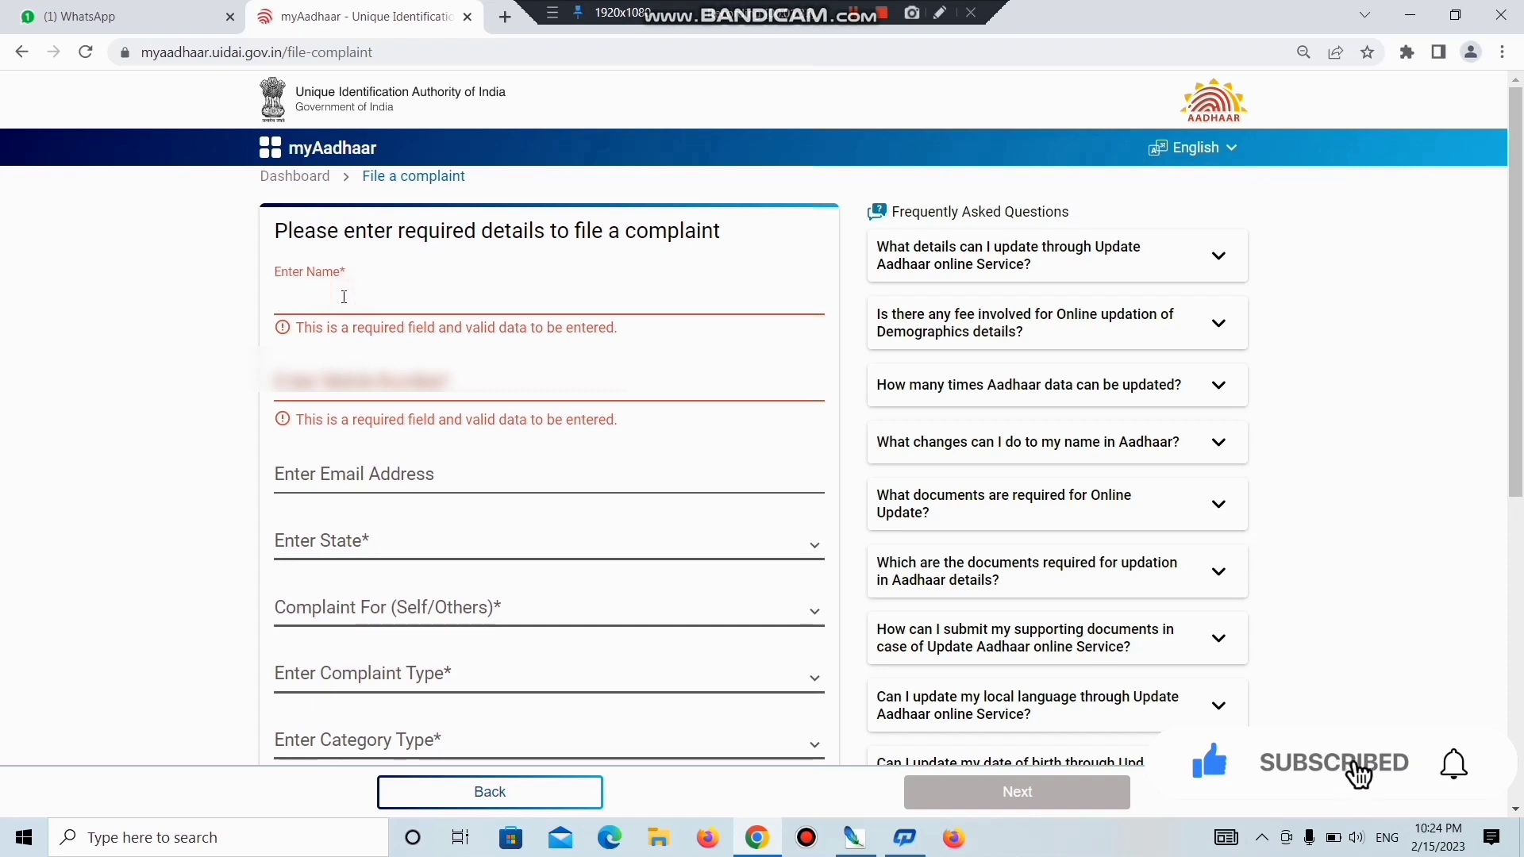
pyautogui.write('S')
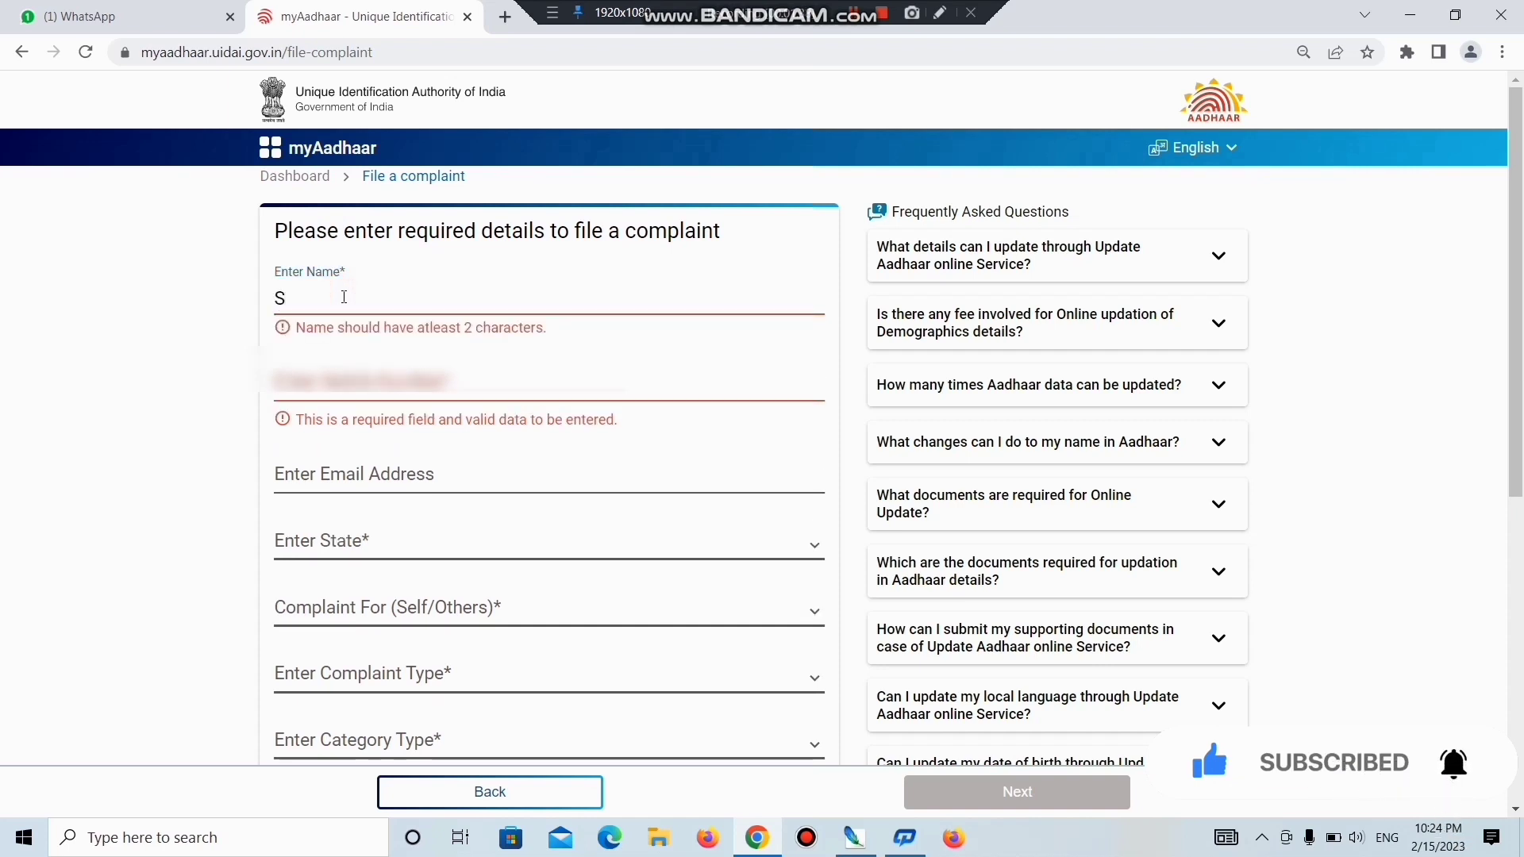
pyautogui.press('BackSpace')
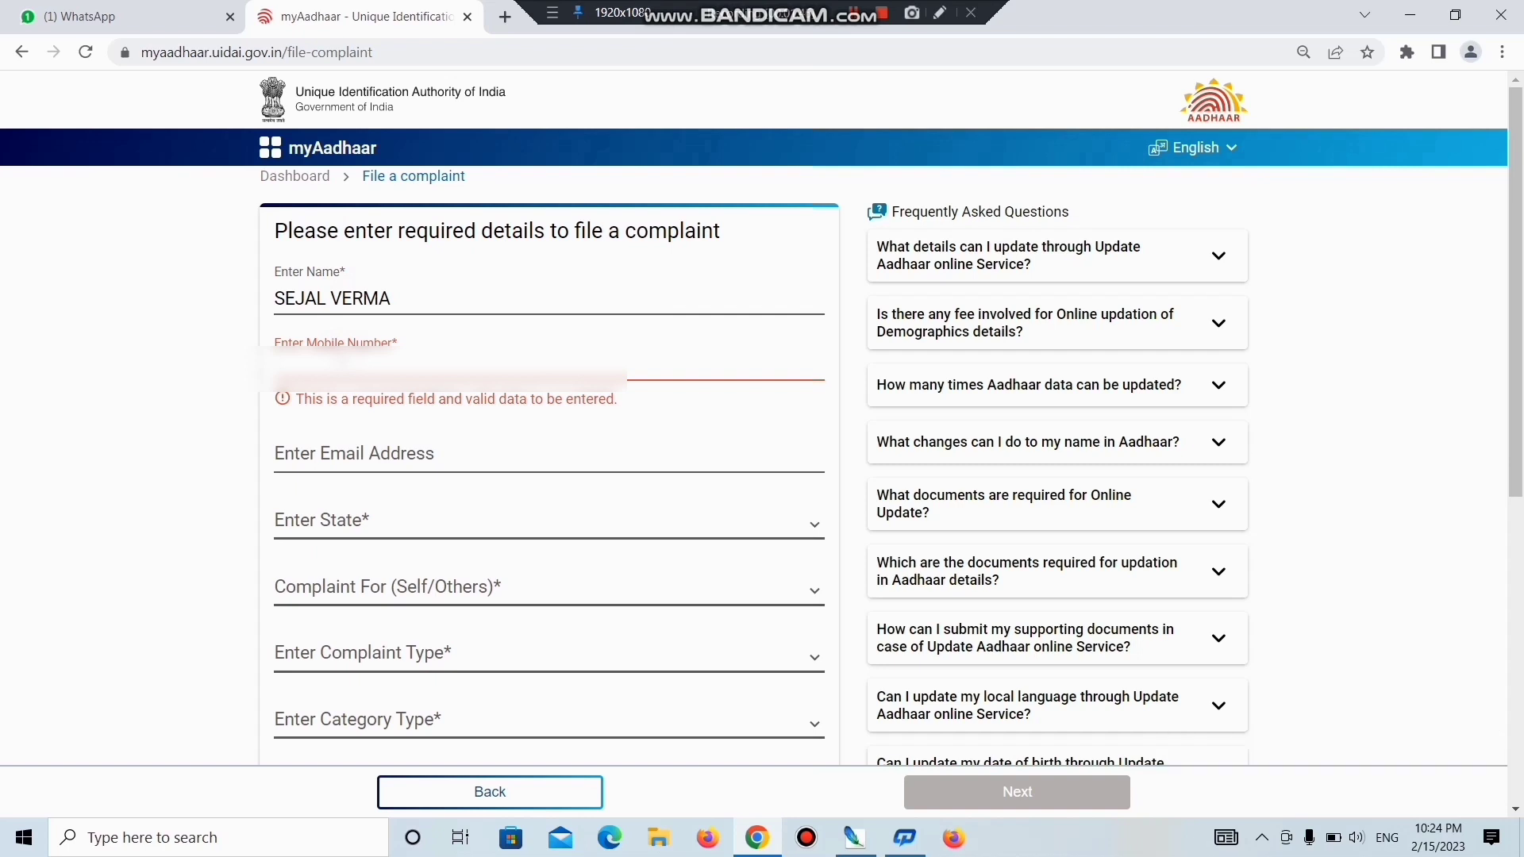
pyautogui.write('987')
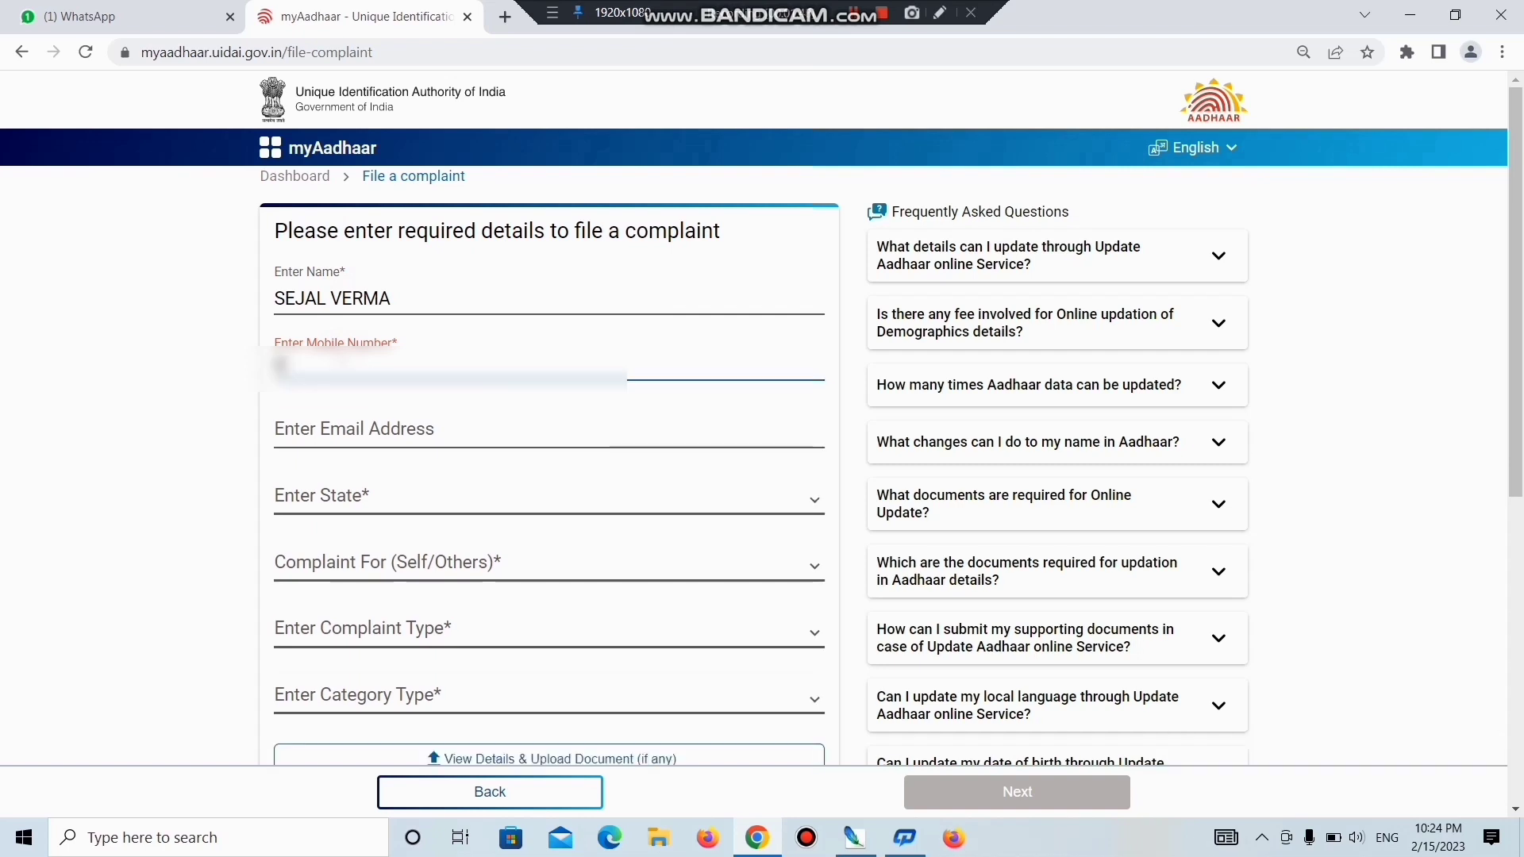
pyautogui.write('6543210')
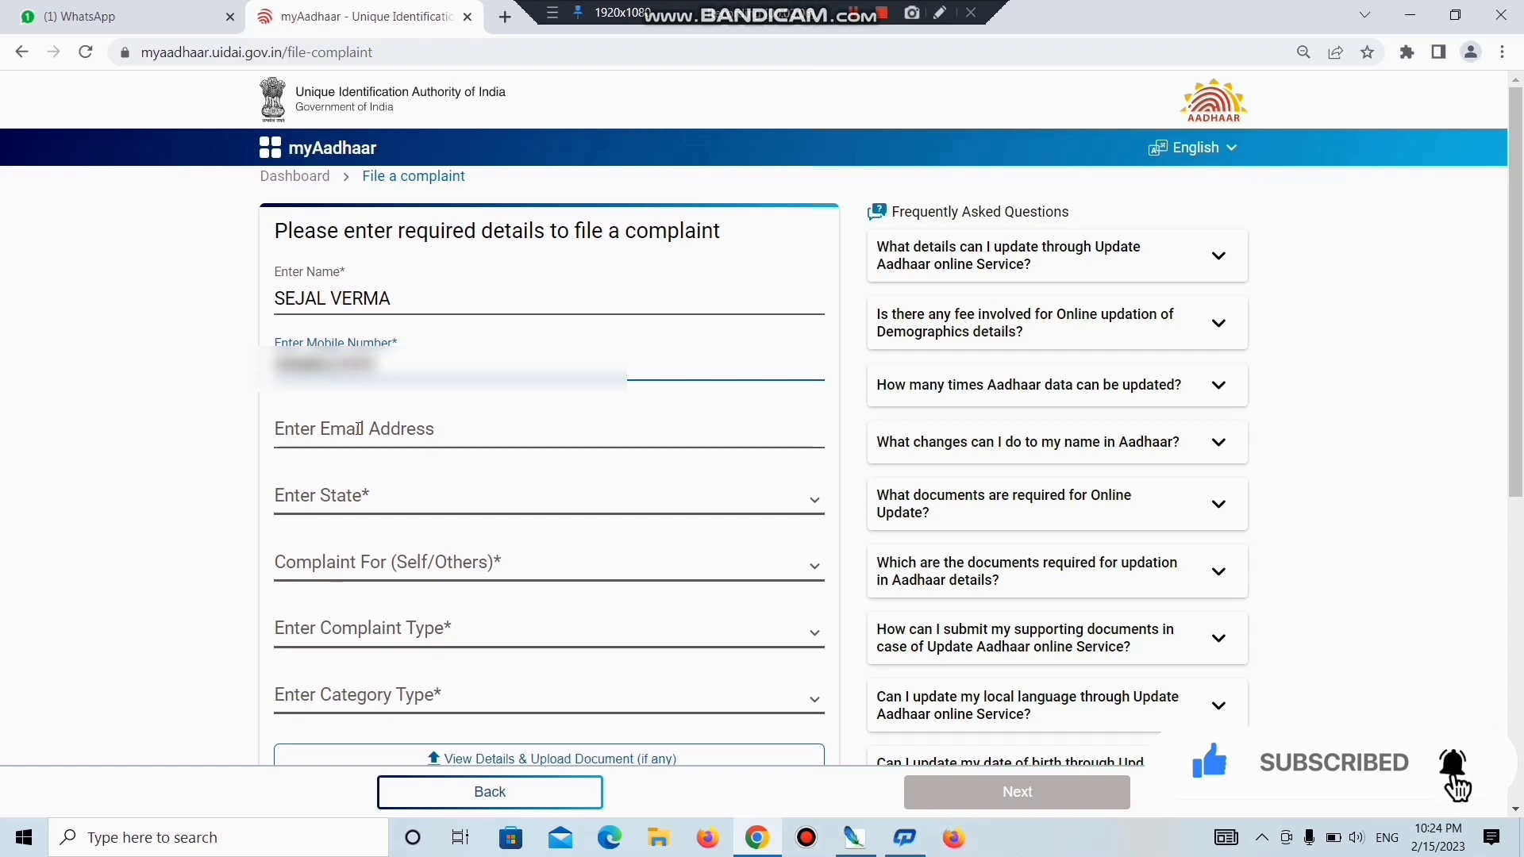
# Fill in the contact e-mail address and choose Uttar Pradesh as the state.
pyautogui.click(358, 429)
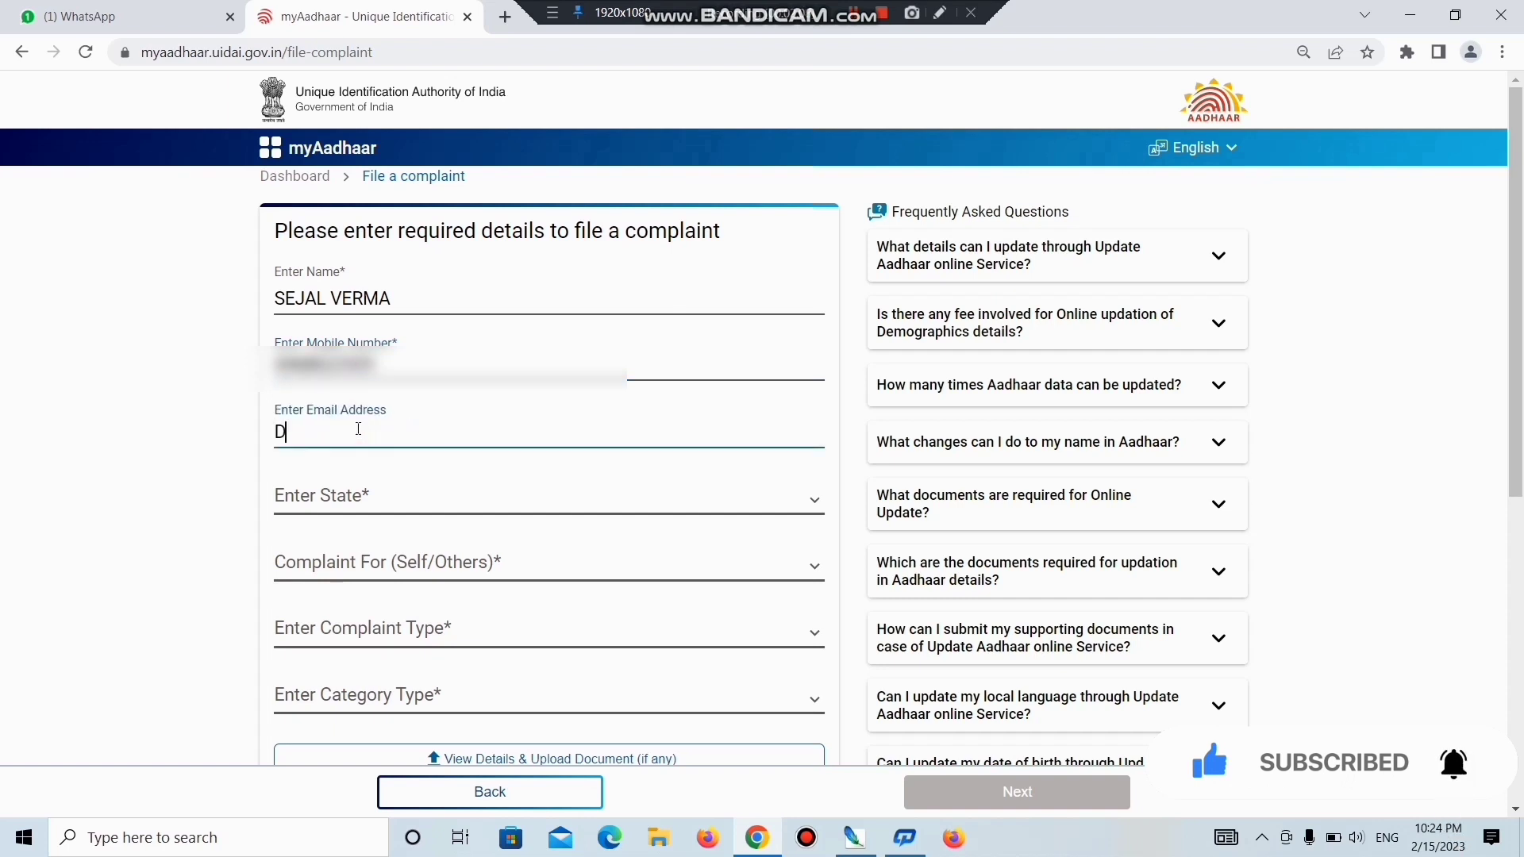
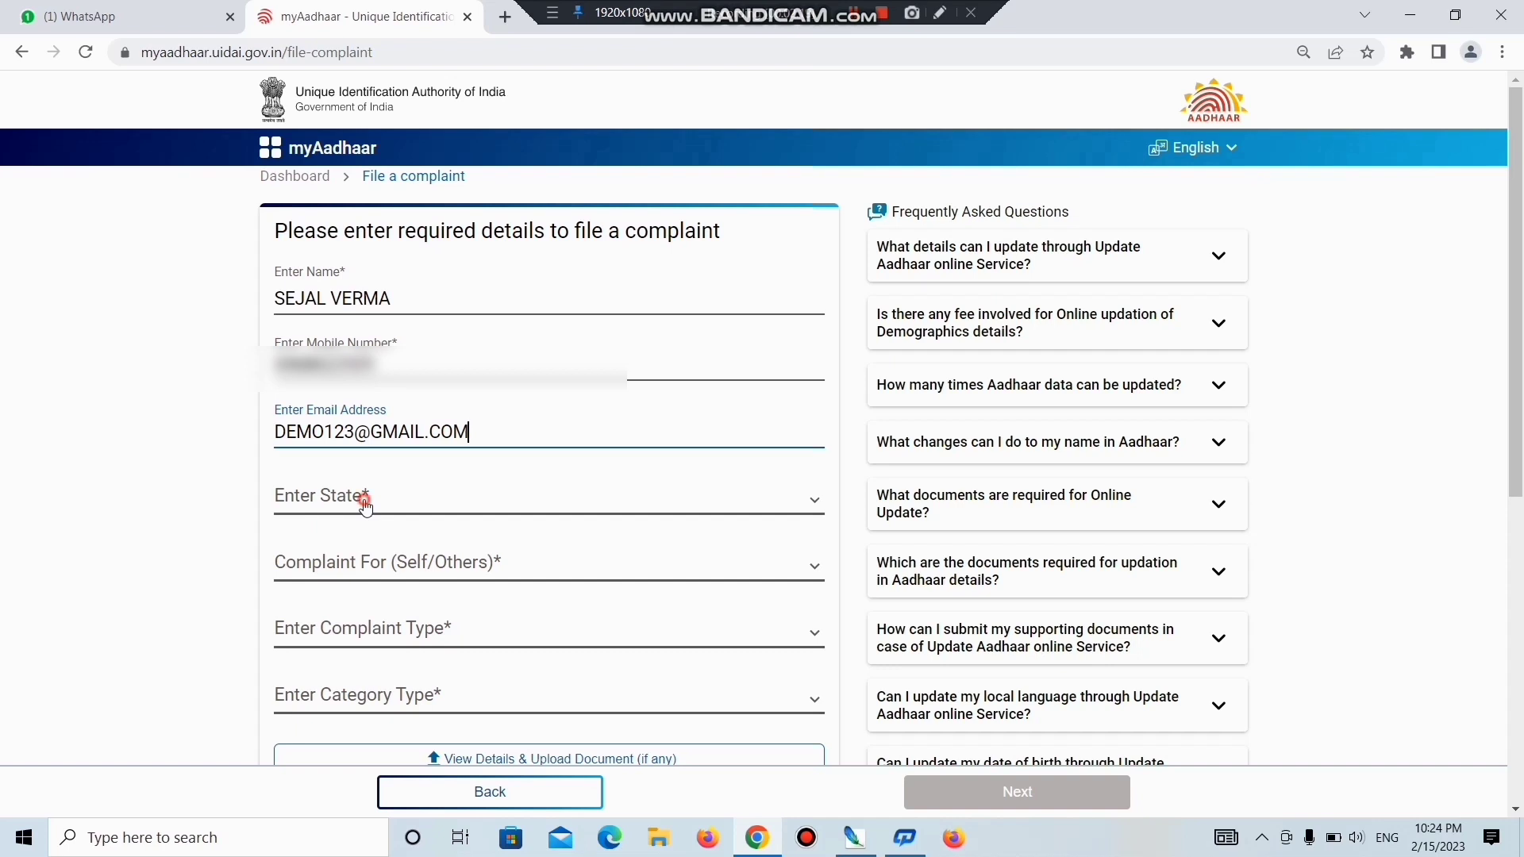
pyautogui.click(365, 500)
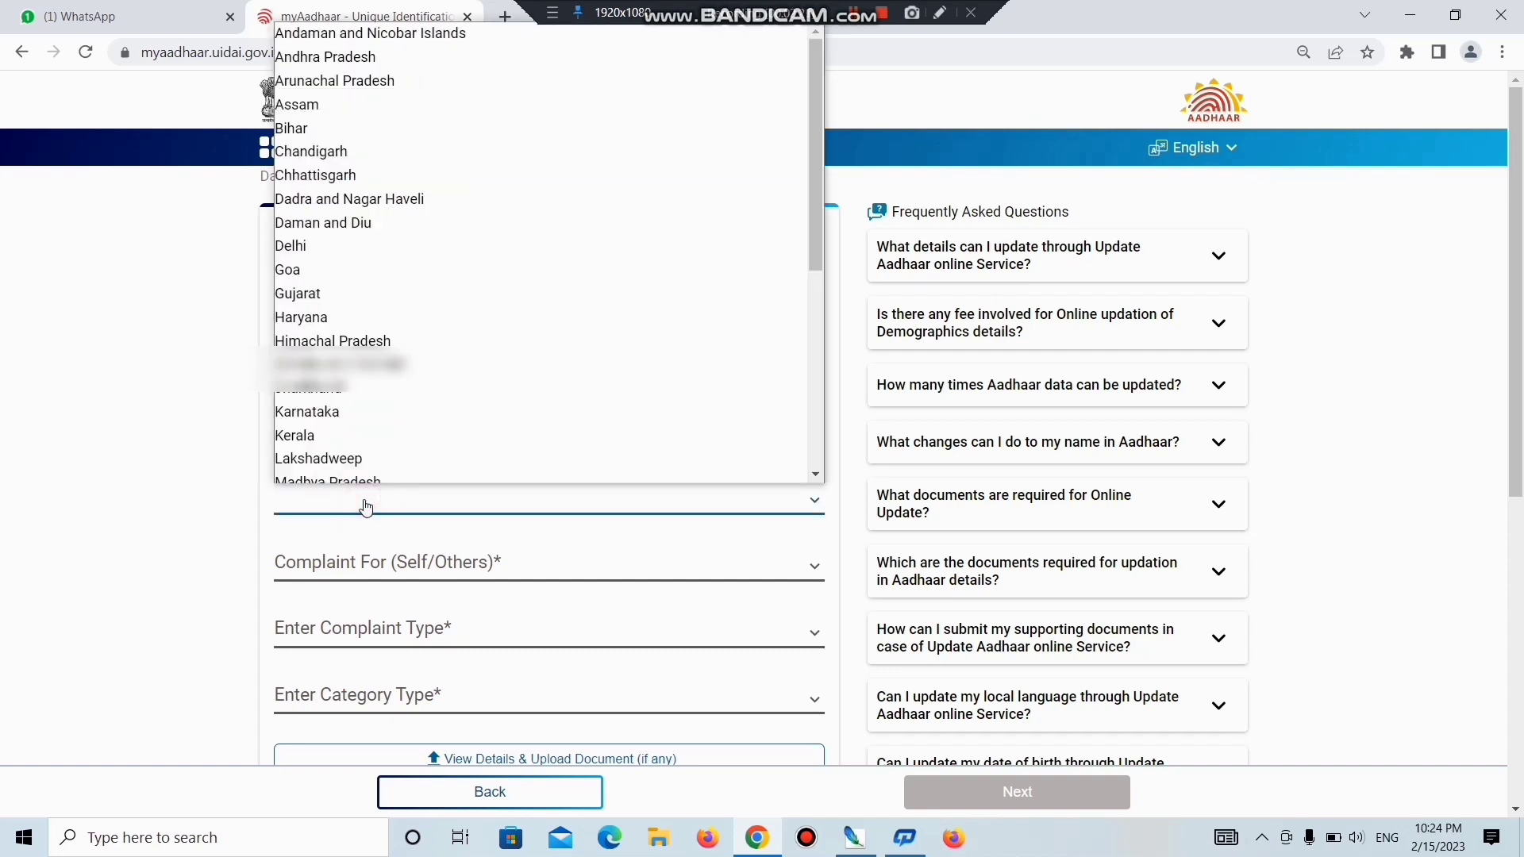
pyautogui.press('u')
pyautogui.press('Return')
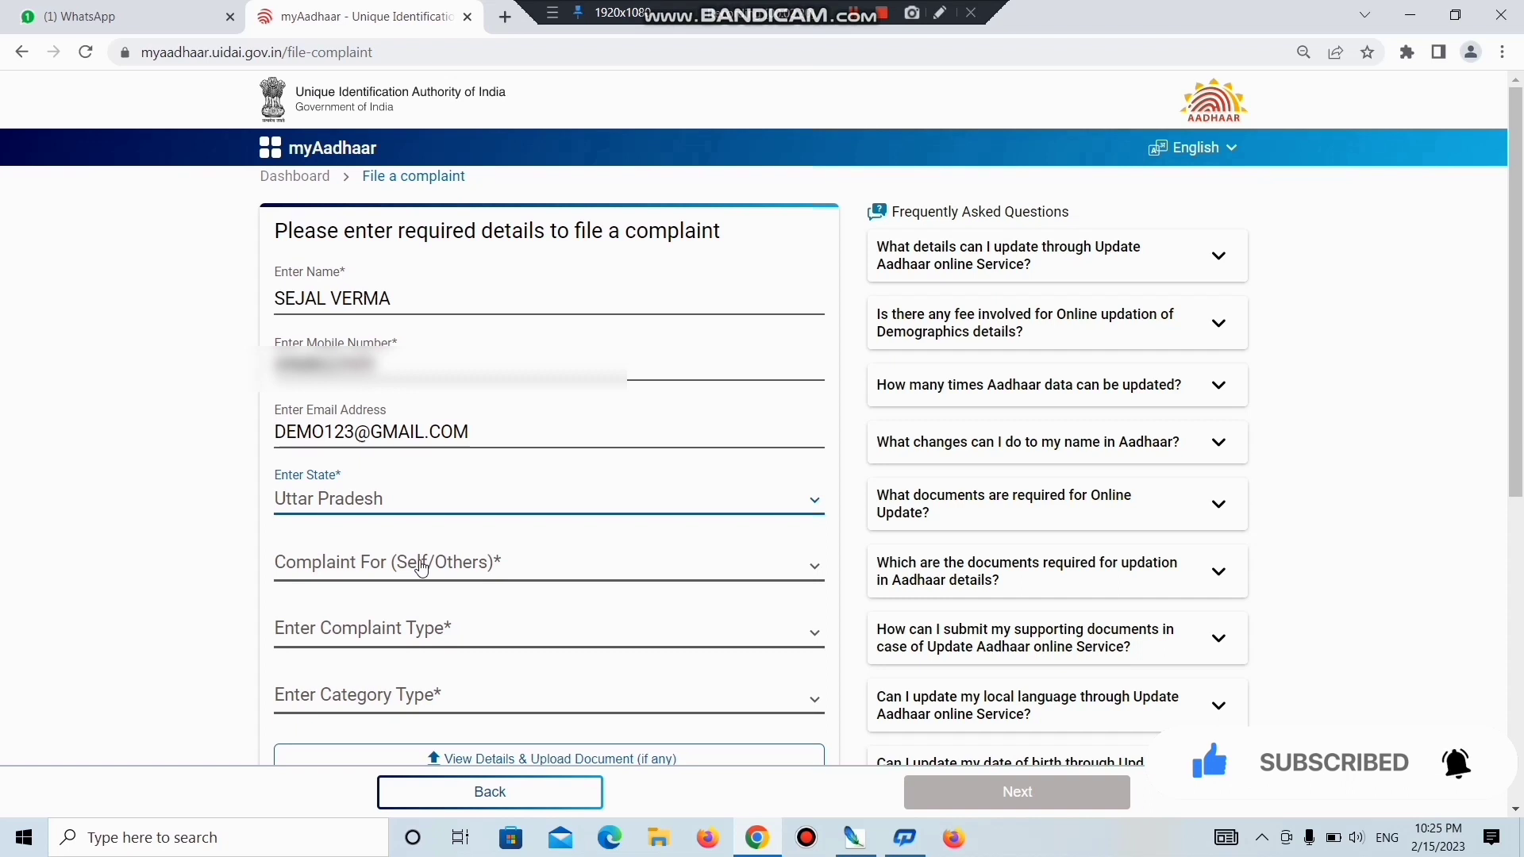
# Set Complaint For to Self, type Enrolment Related, category 'My enrolment got rejected due to biometric issue'.
pyautogui.click(421, 565)
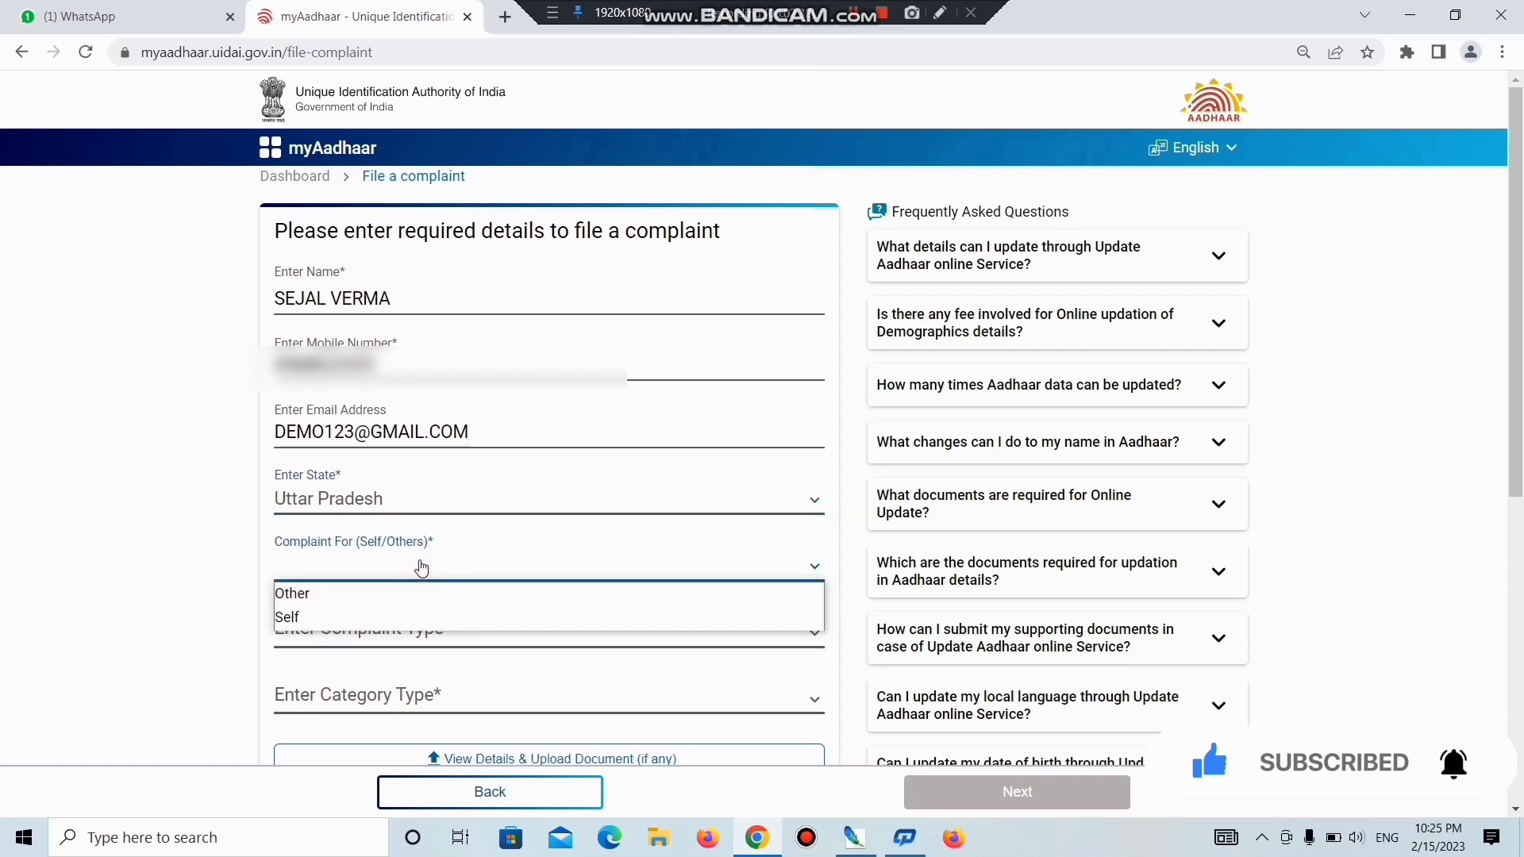
pyautogui.click(324, 623)
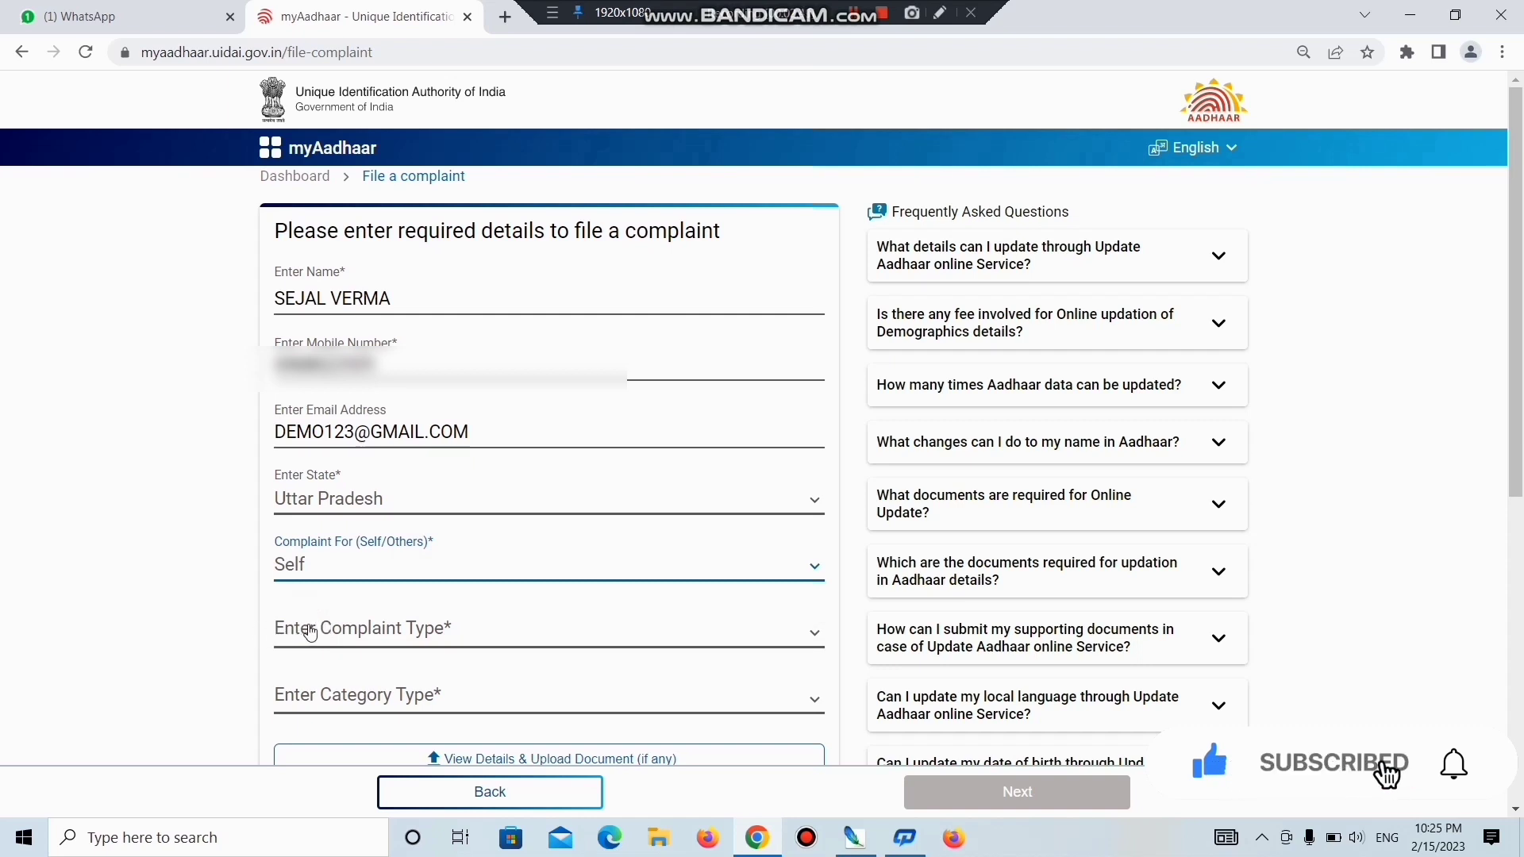
pyautogui.click(407, 631)
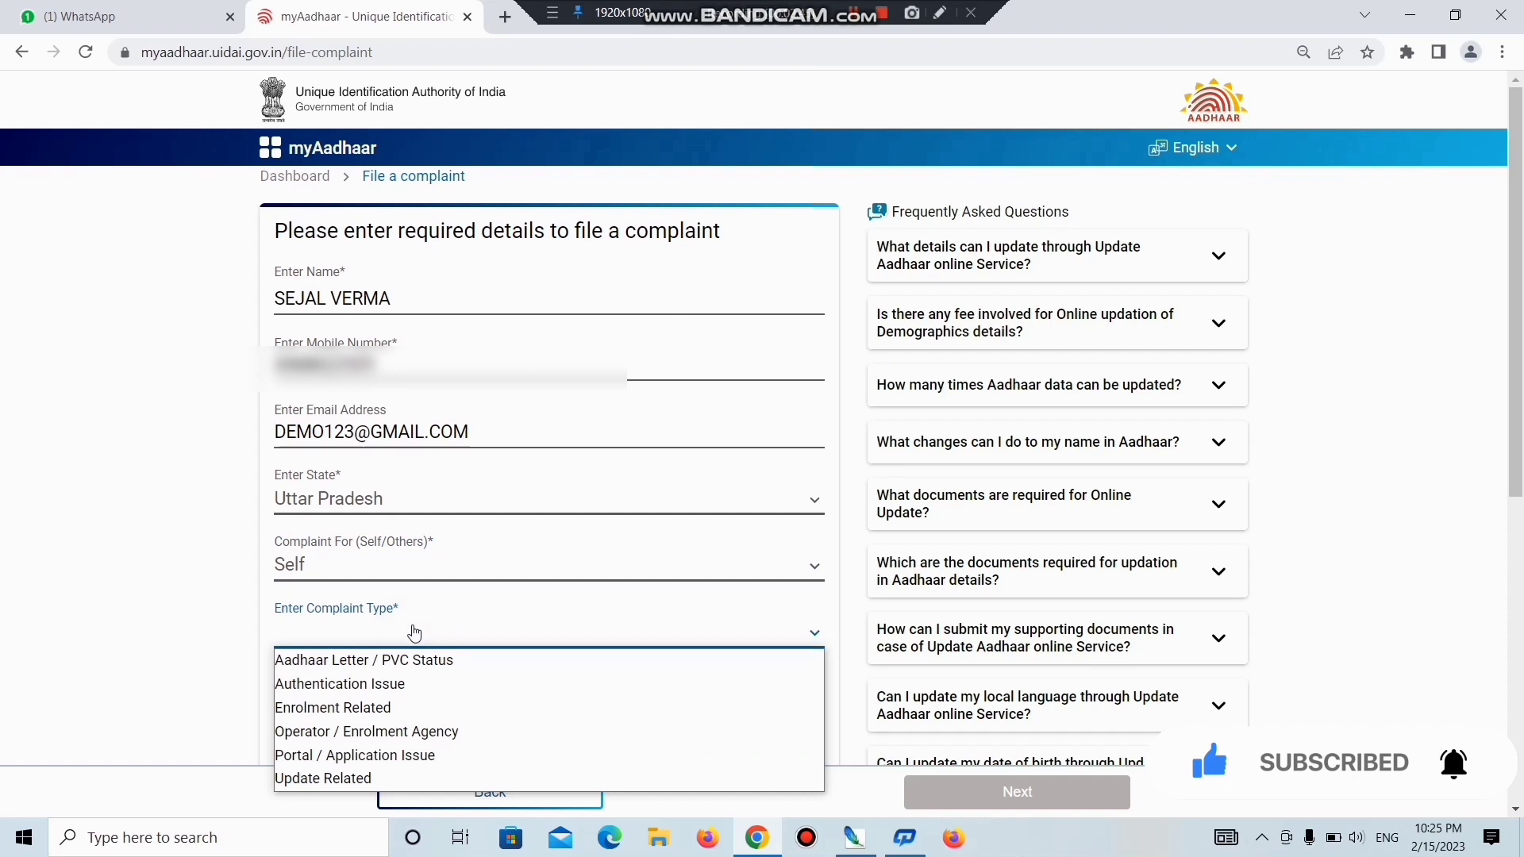
pyautogui.scroll(-3, 413, 633)
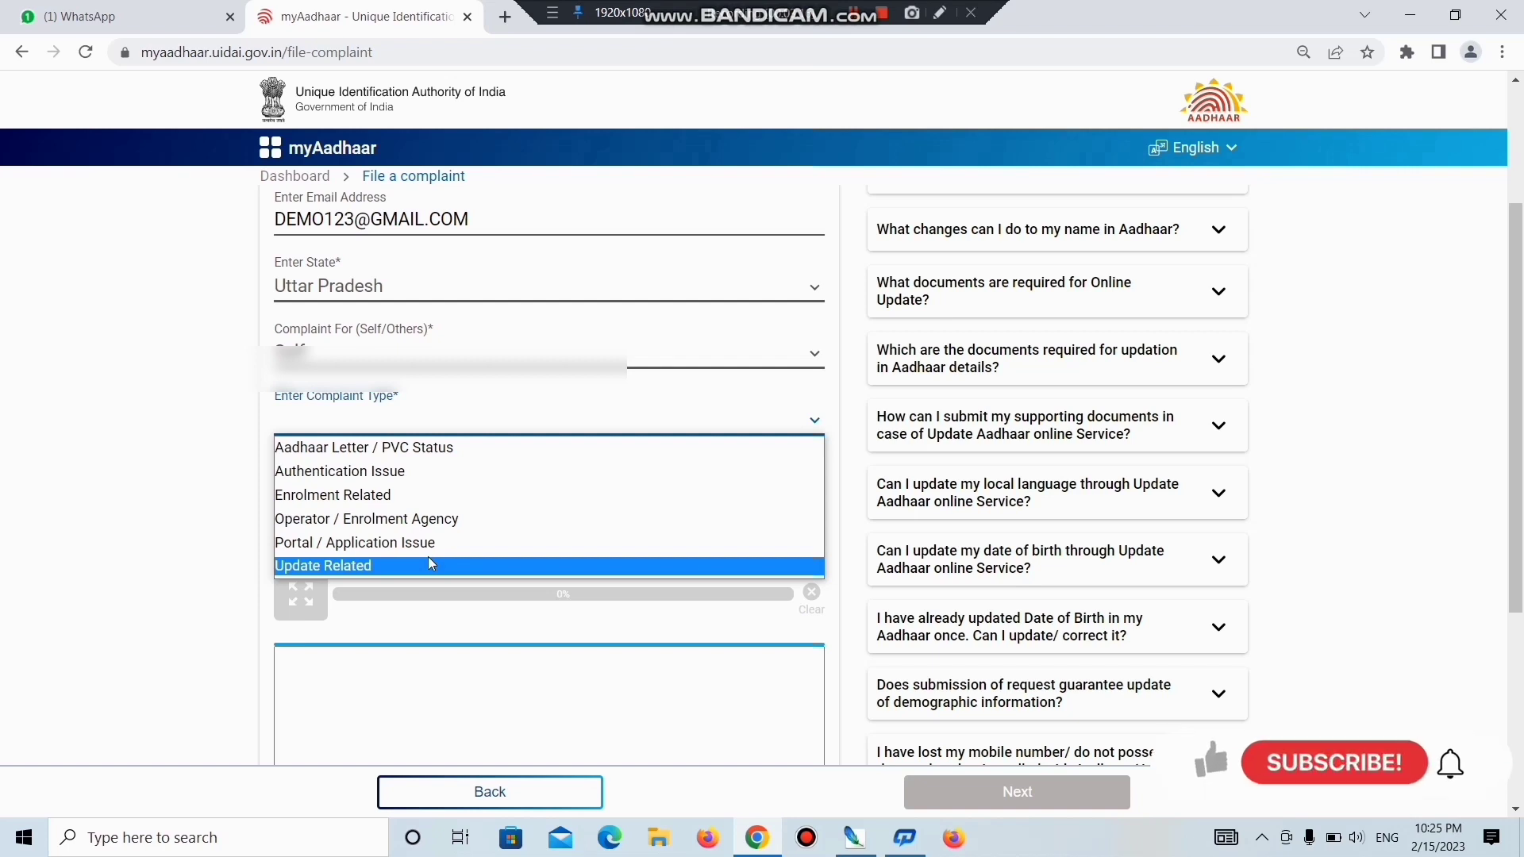
pyautogui.click(424, 500)
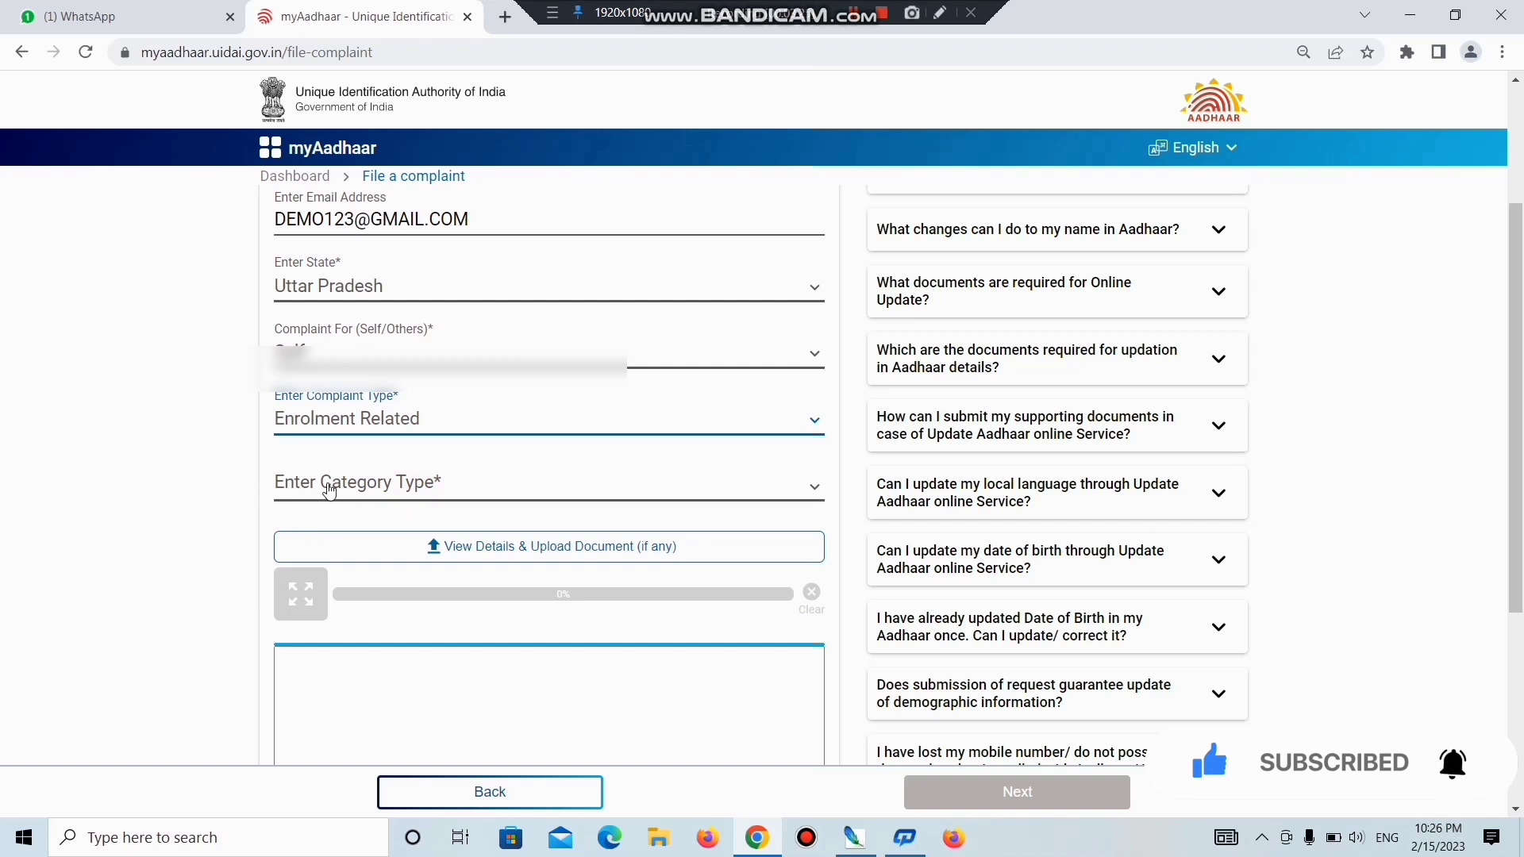
pyautogui.click(395, 487)
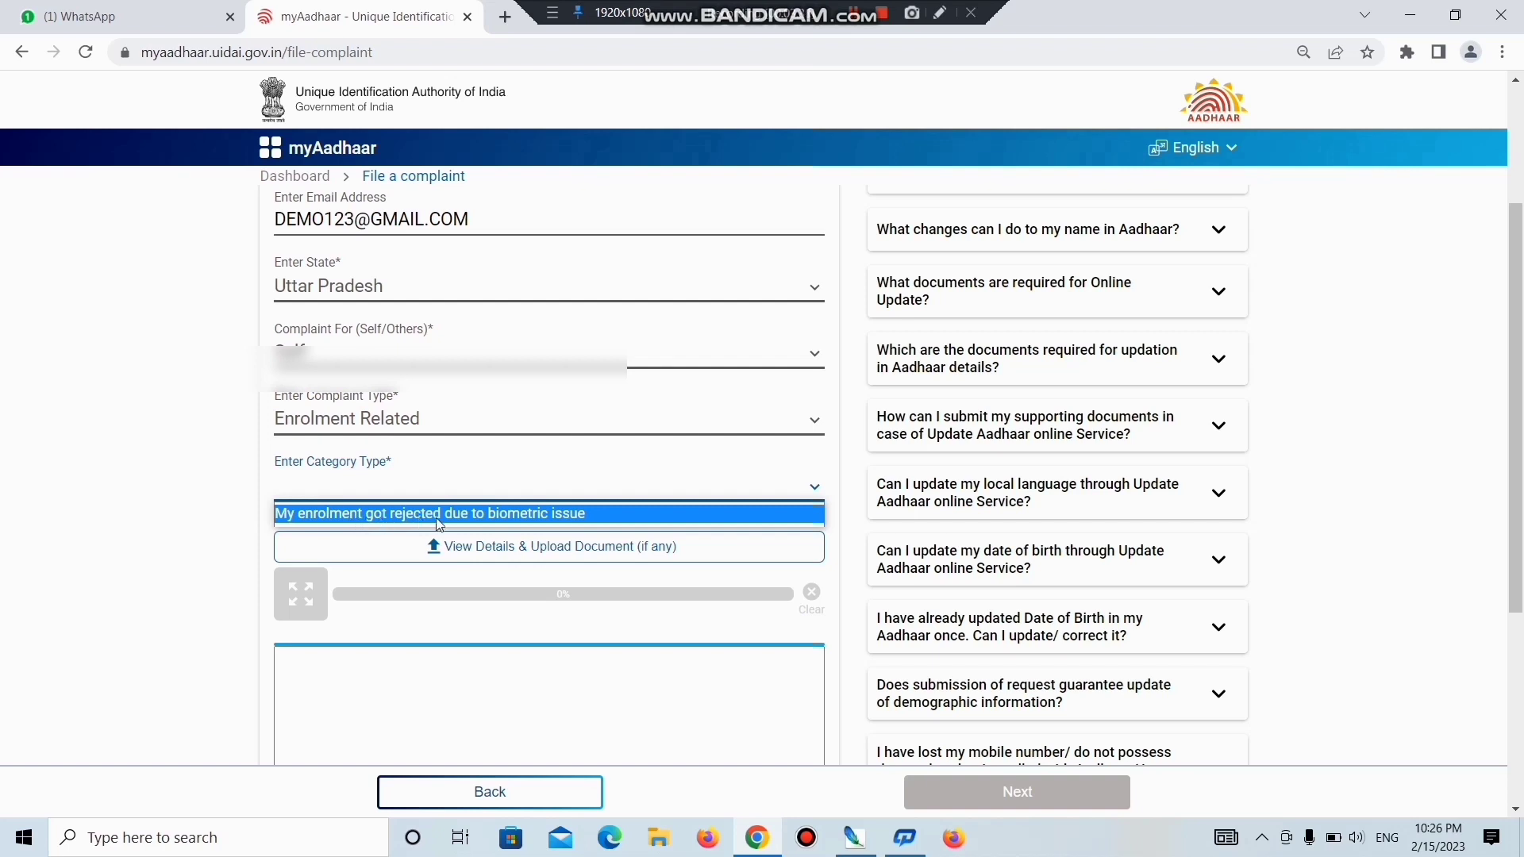
pyautogui.click(491, 515)
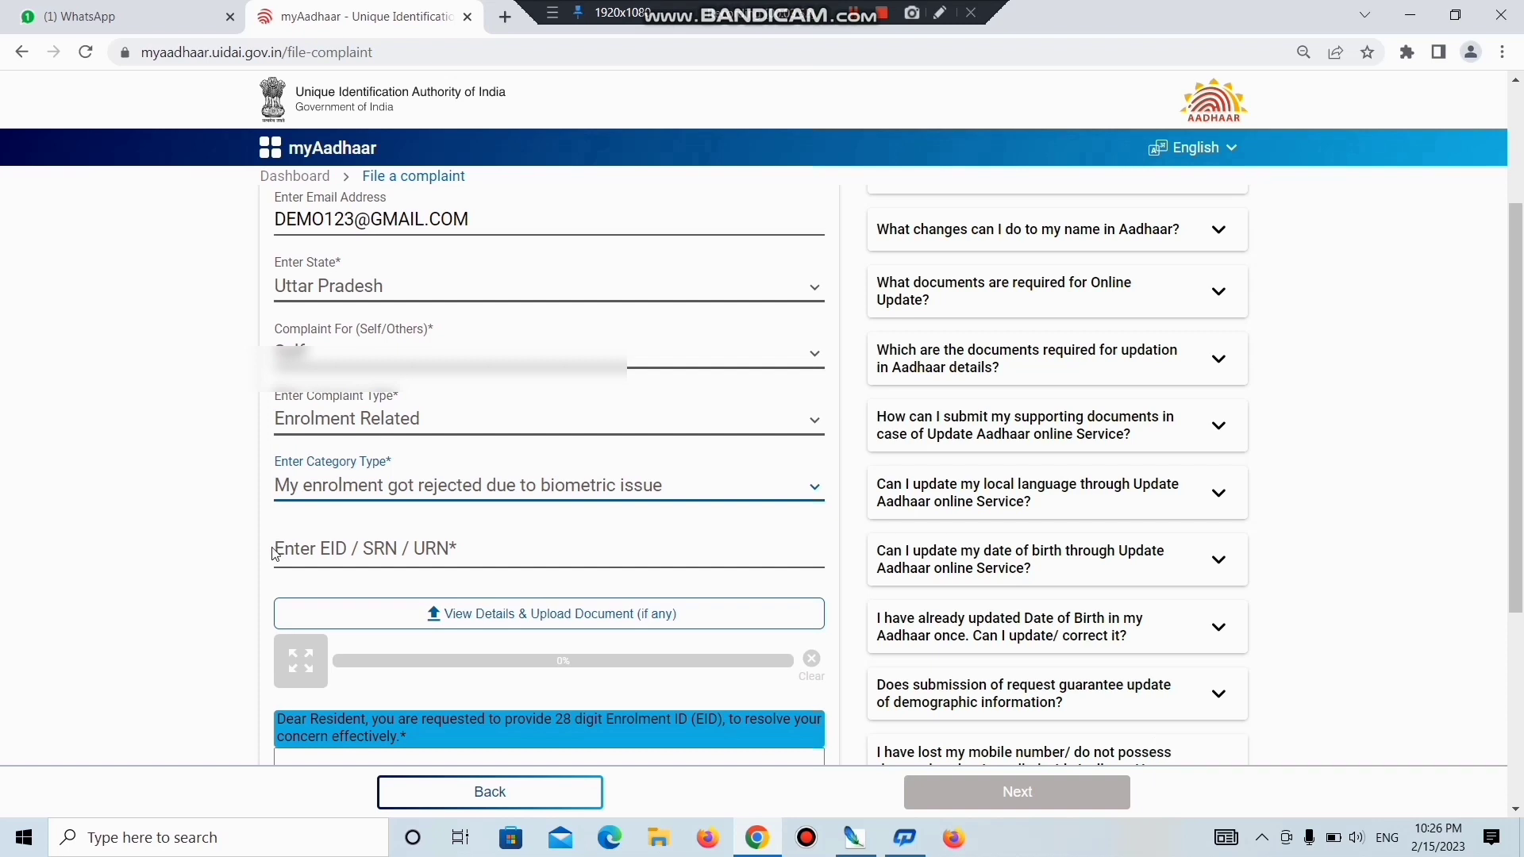
# Enter the enrolment ID in the EID/SRN/URN field and open the details and document section.
pyautogui.click(304, 544)
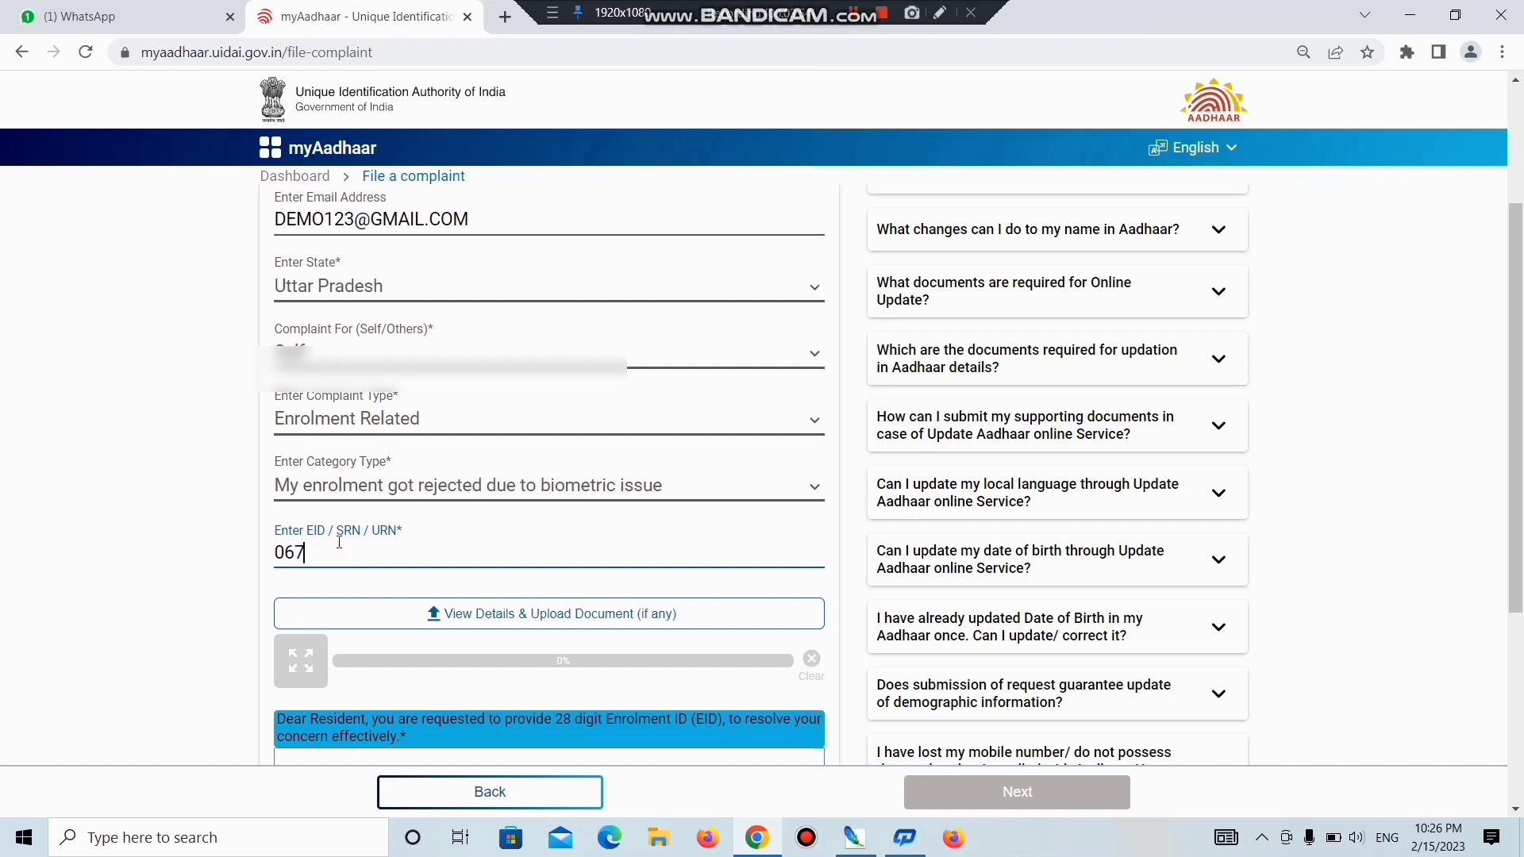
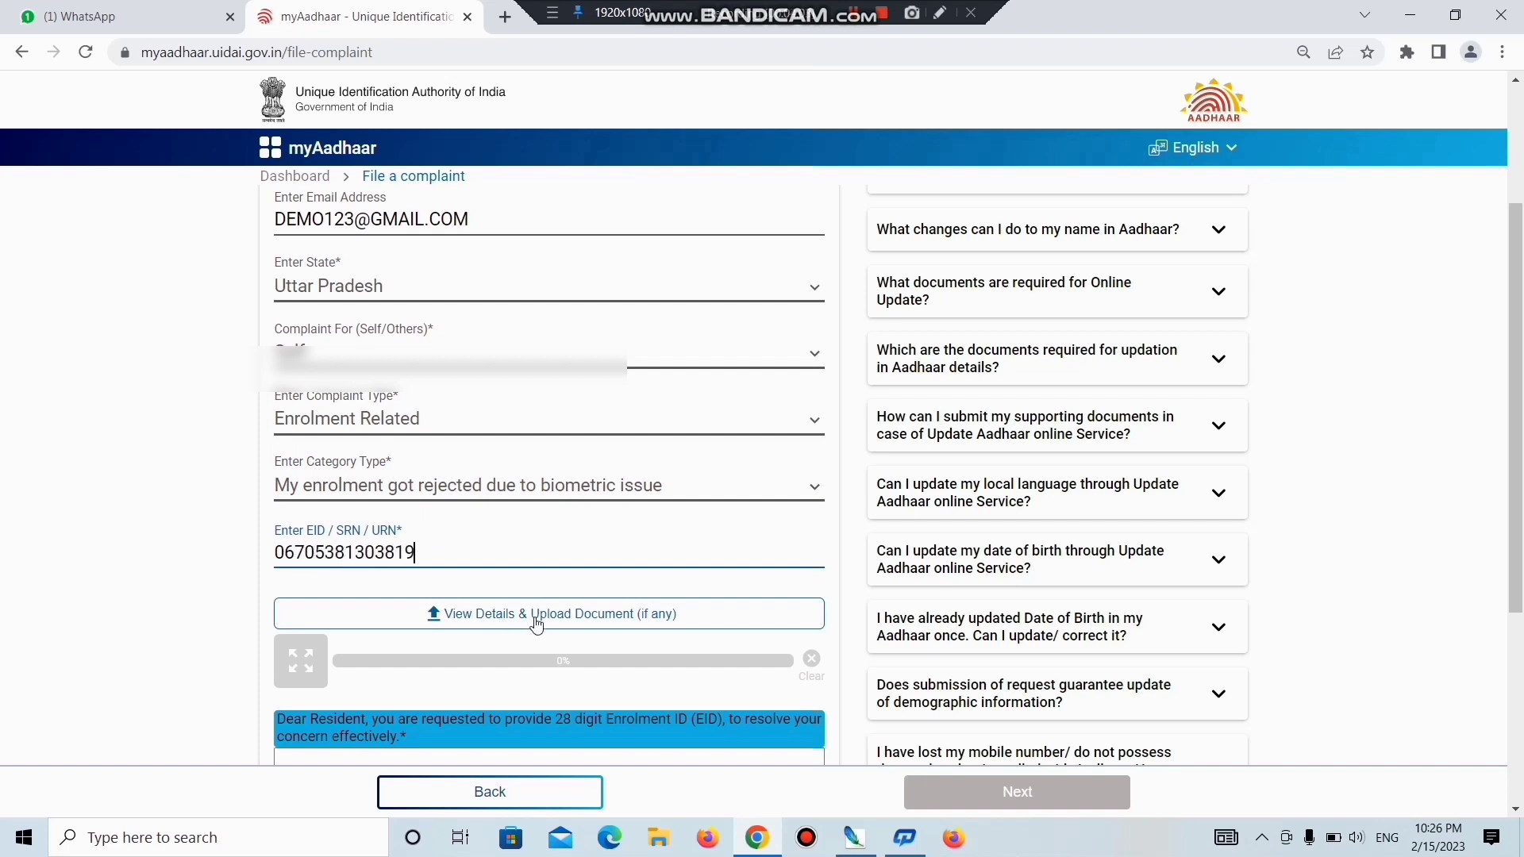
pyautogui.click(603, 619)
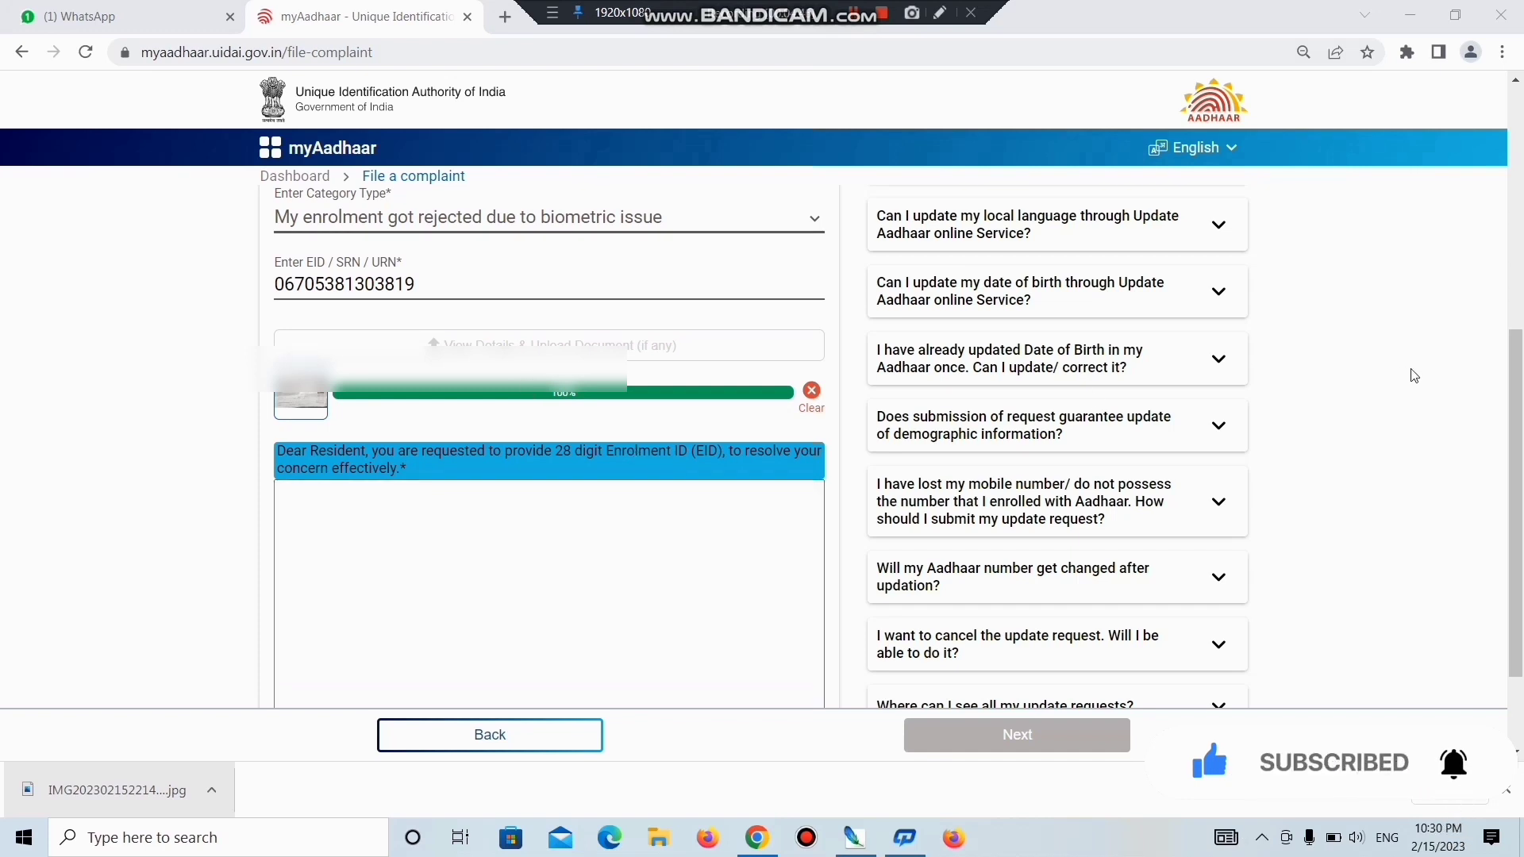
pyautogui.scroll(-2, 1514, 508)
# Paste the 'Aadhaar card not issued, please check enrolment' description and type the captcha characters.
pyautogui.click(458, 372)
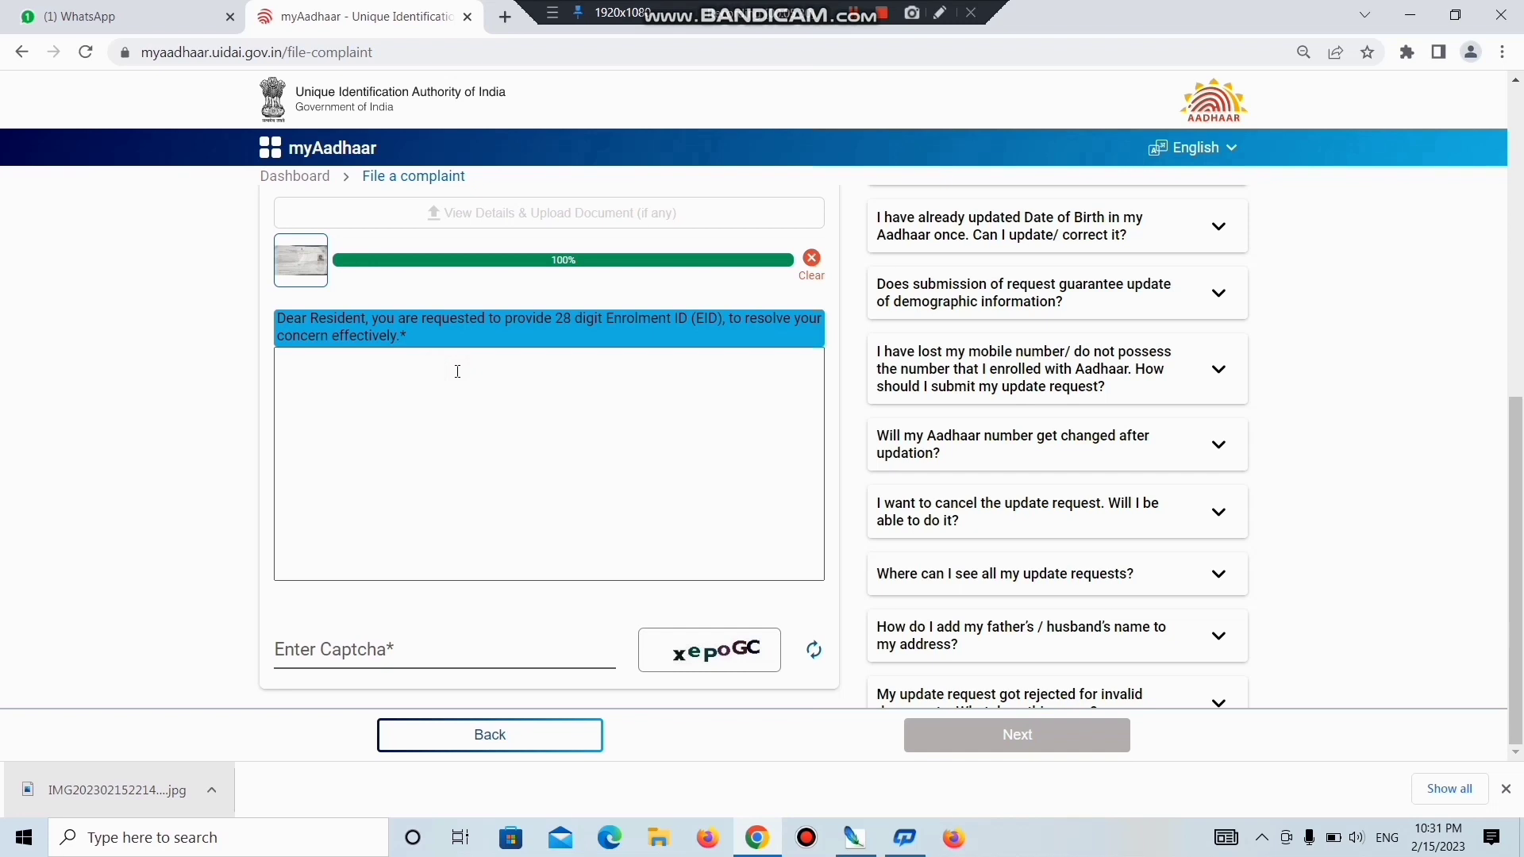
pyautogui.write('MY ADHAR CARD NOT ISSU PLESE CHECK MY ENROLMENT AND SOLVE THE PROBLAM')
pyautogui.hotkey('ctrl', 'a')
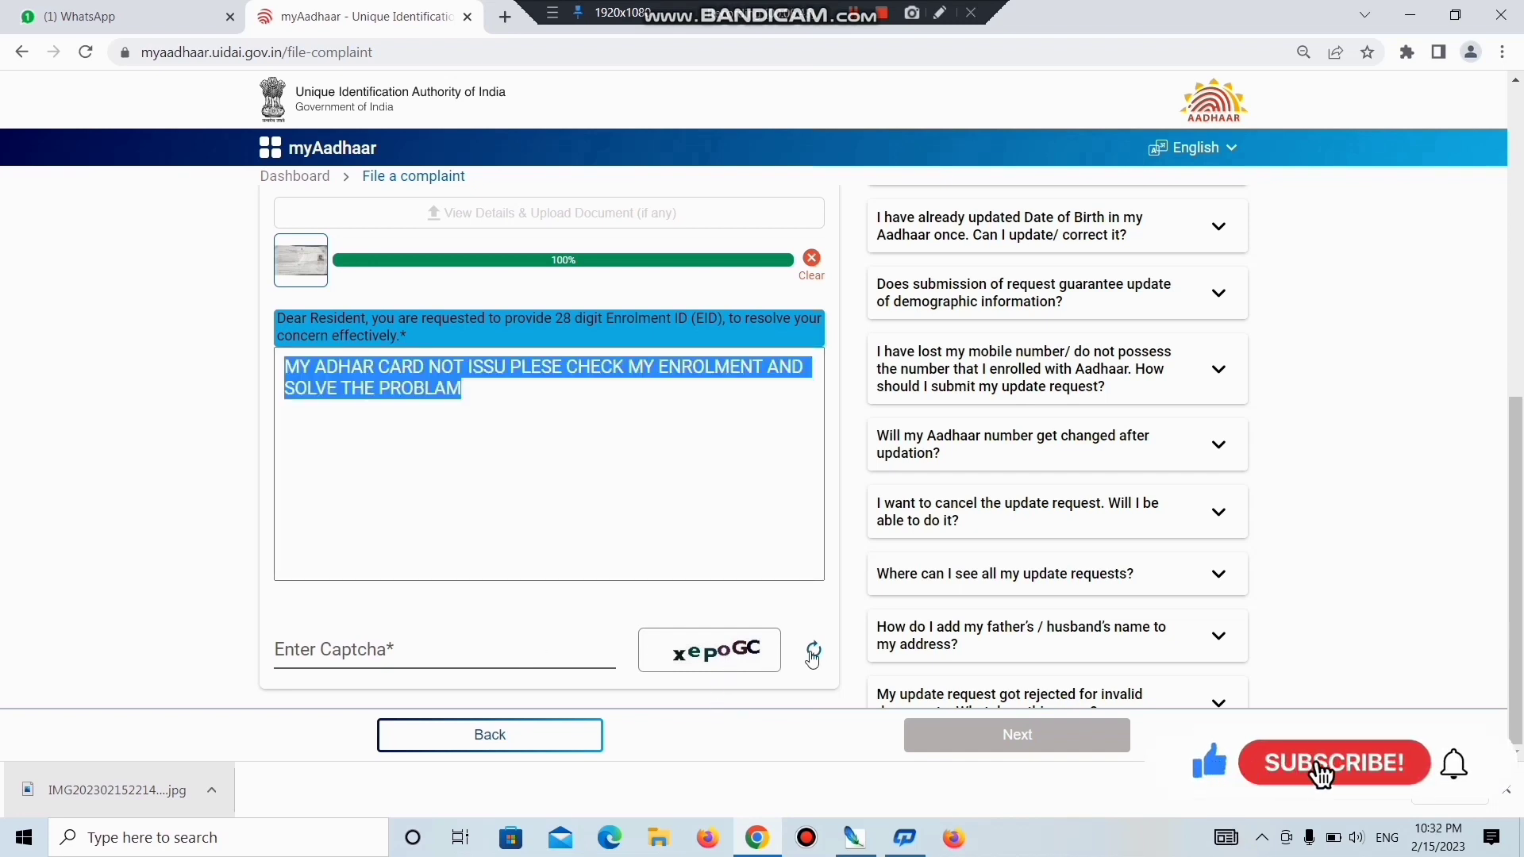
pyautogui.click(412, 645)
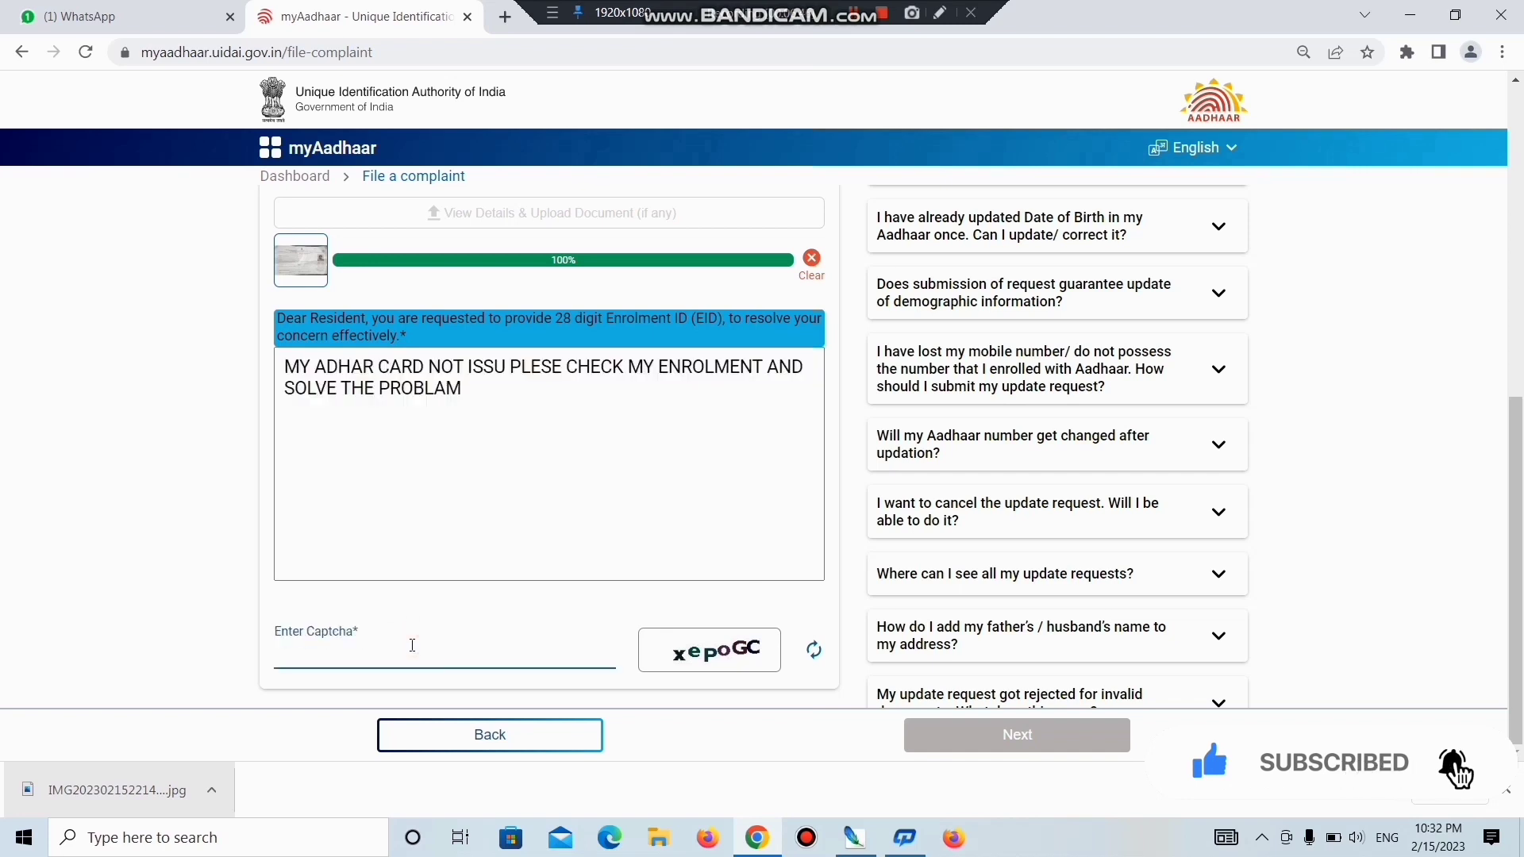
pyautogui.write('x')
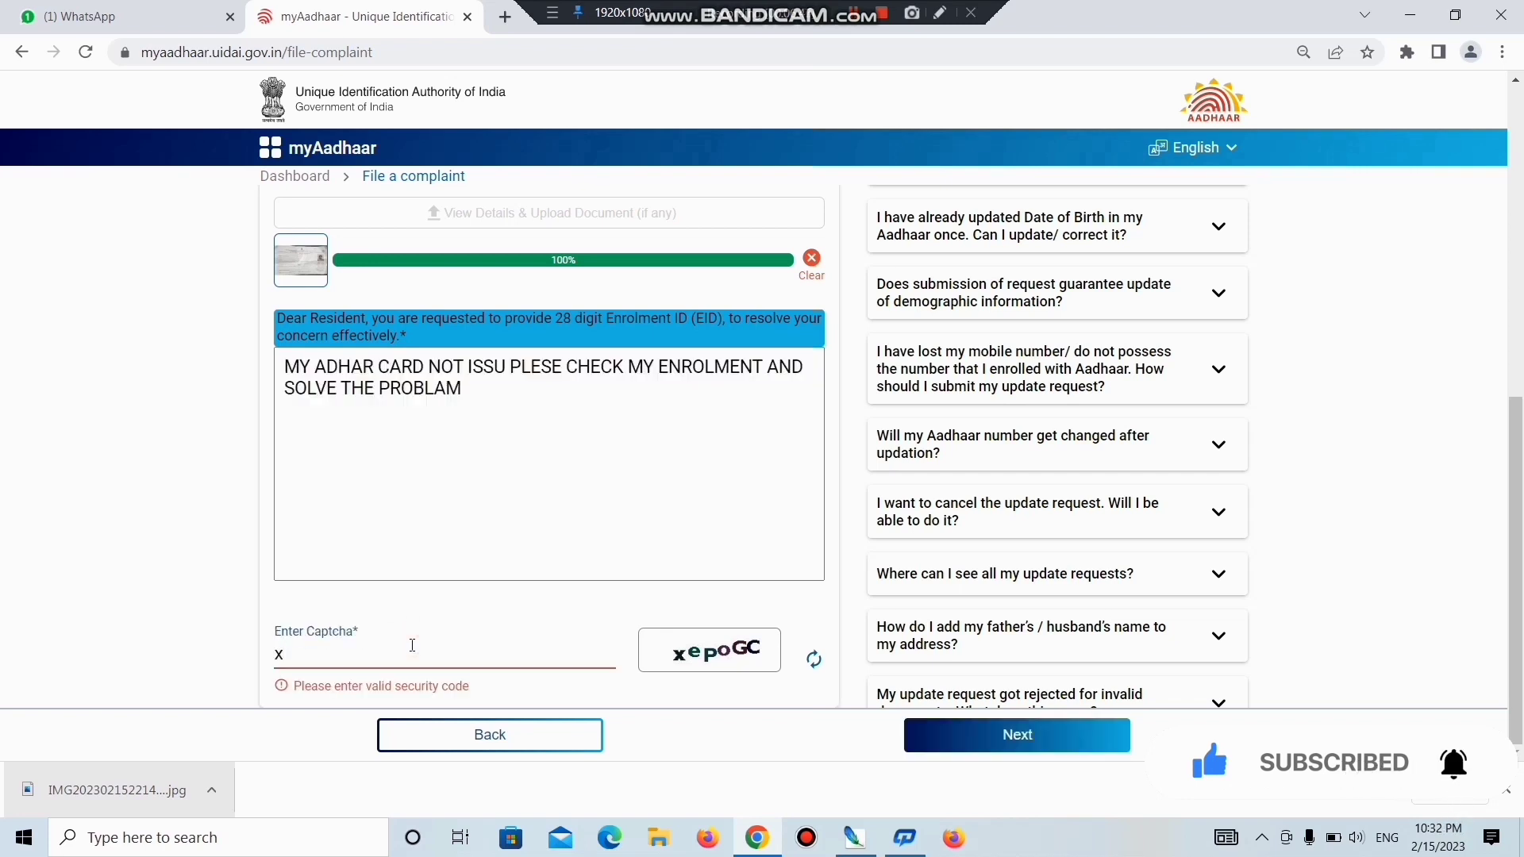
pyautogui.write('epoGC')
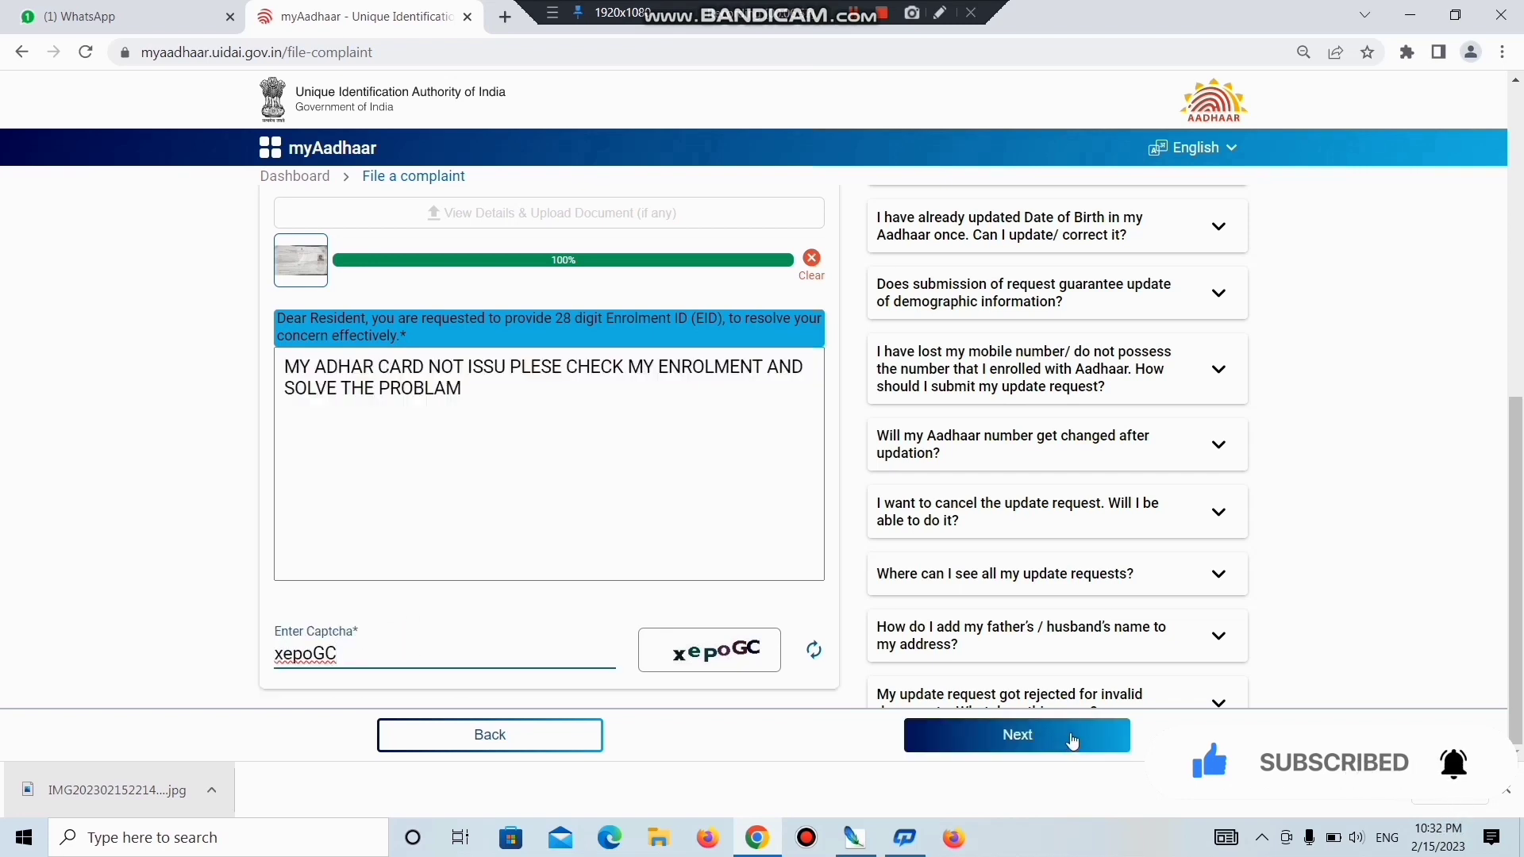
# Submit the complaint, copy the returned service request number, and return to the myAadhaar home page.
pyautogui.click(1071, 741)
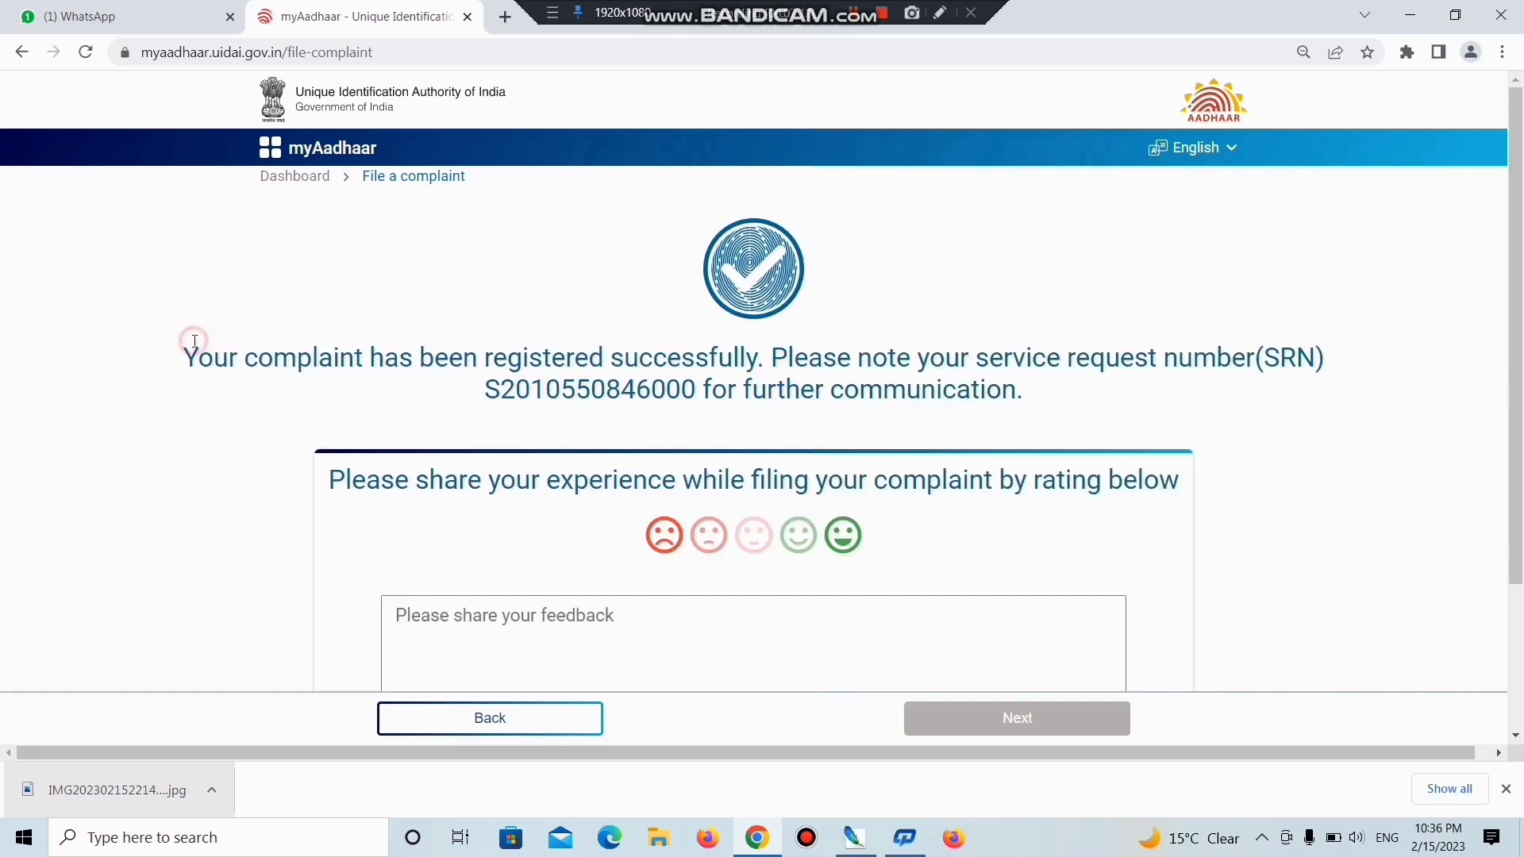
pyautogui.moveTo(196, 343); pyautogui.dragTo(1157, 383)
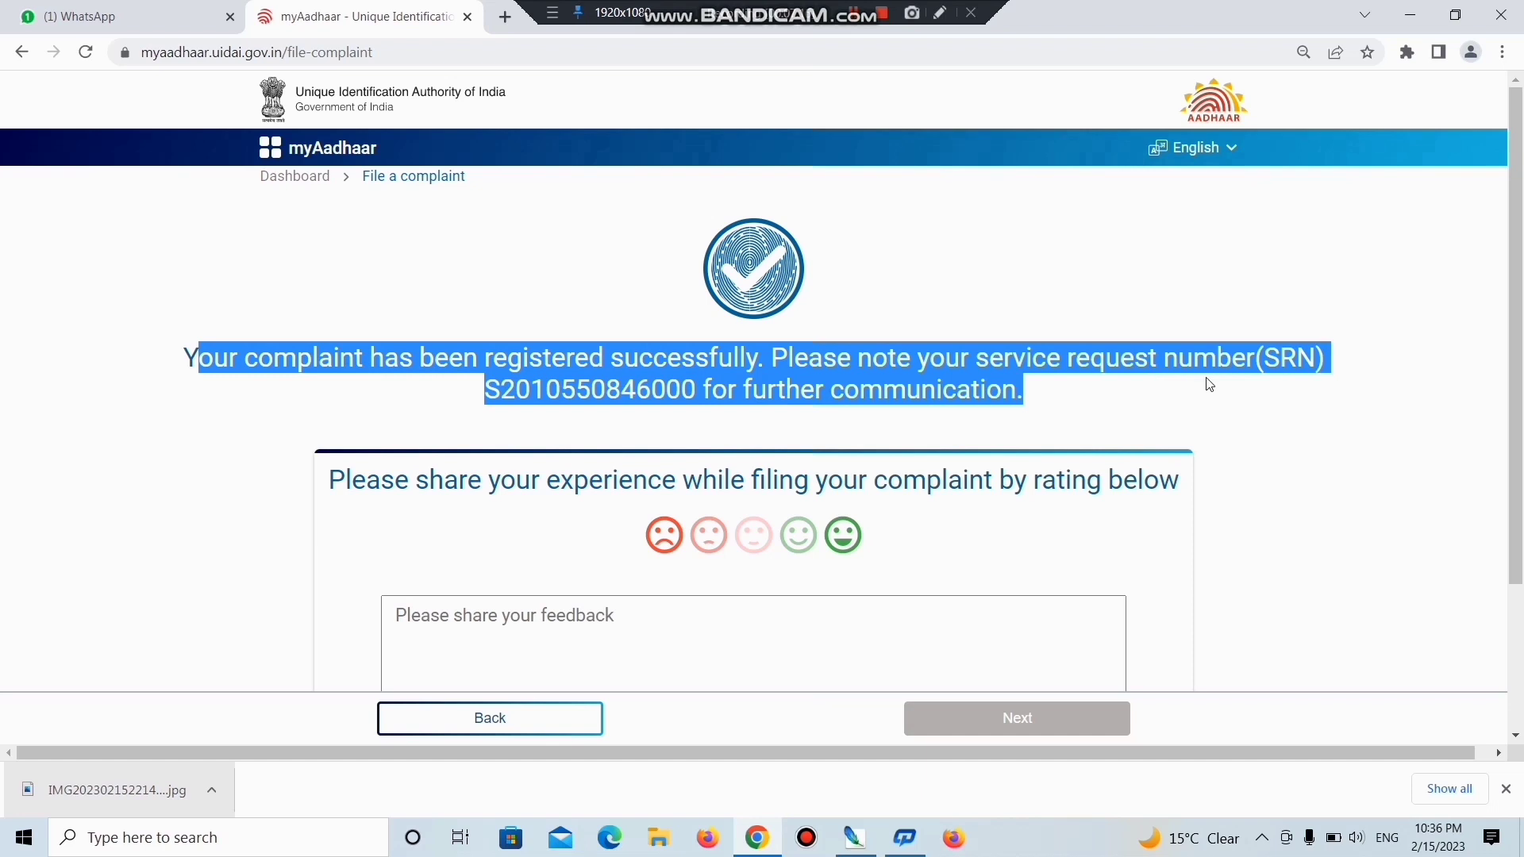
pyautogui.click(546, 395)
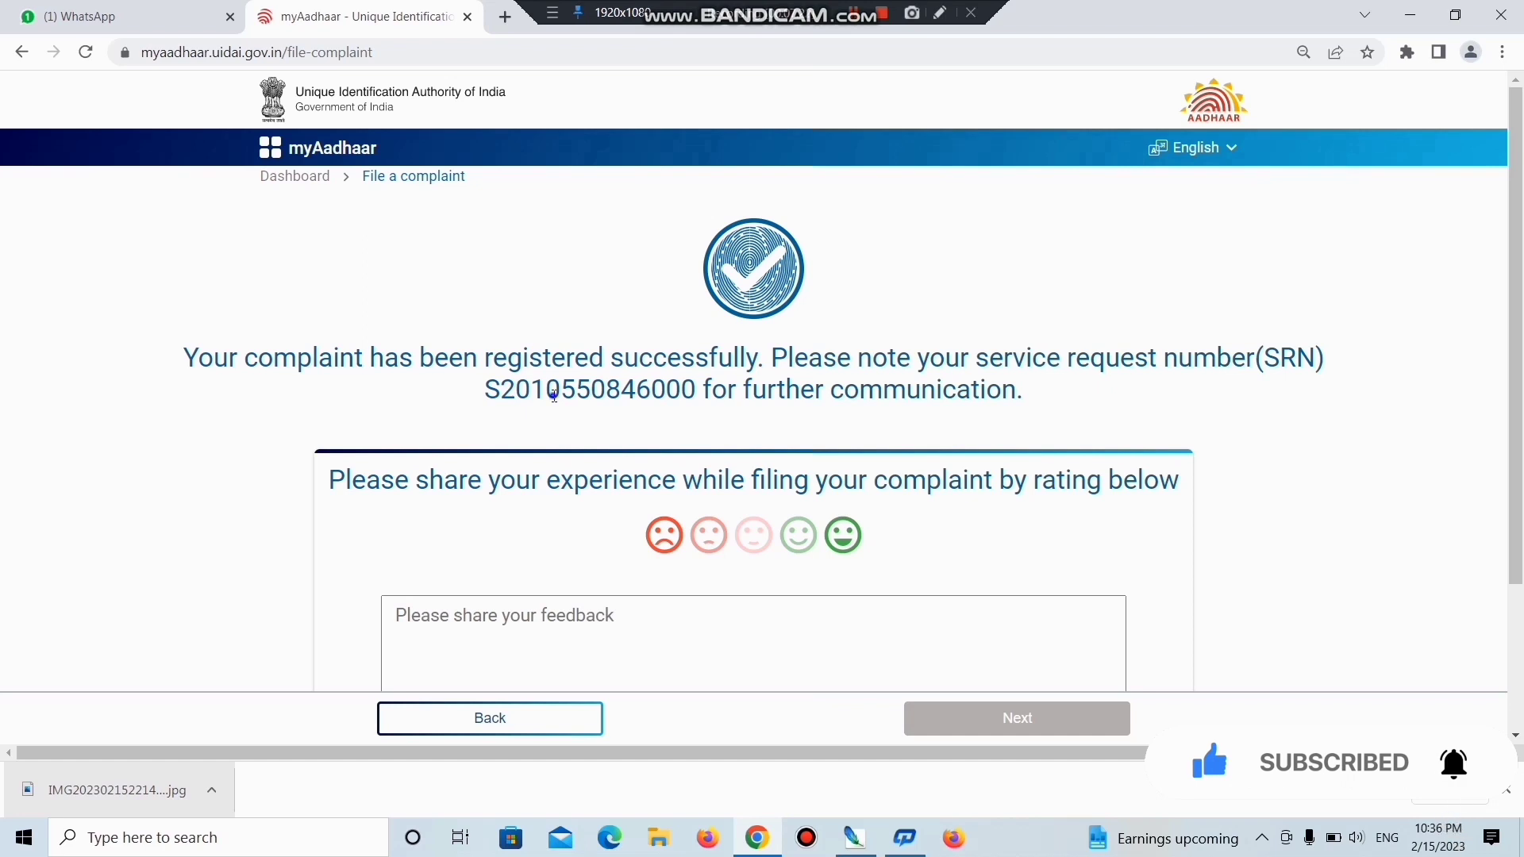
pyautogui.rightClick(554, 395)
pyautogui.click(554, 395)
pyautogui.doubleClick(554, 395)
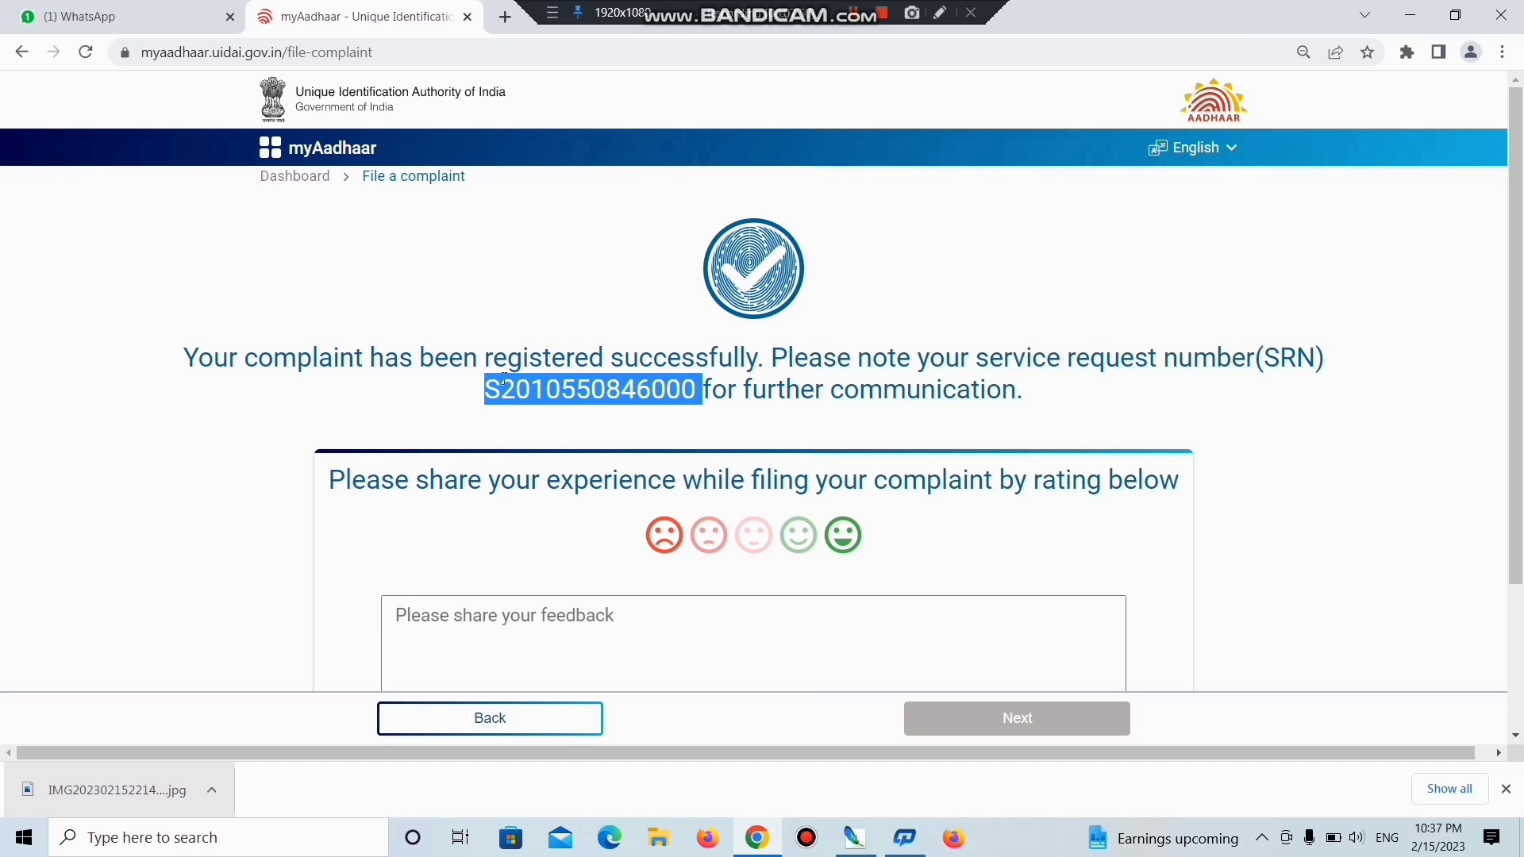
pyautogui.scroll(-3, 667, 234)
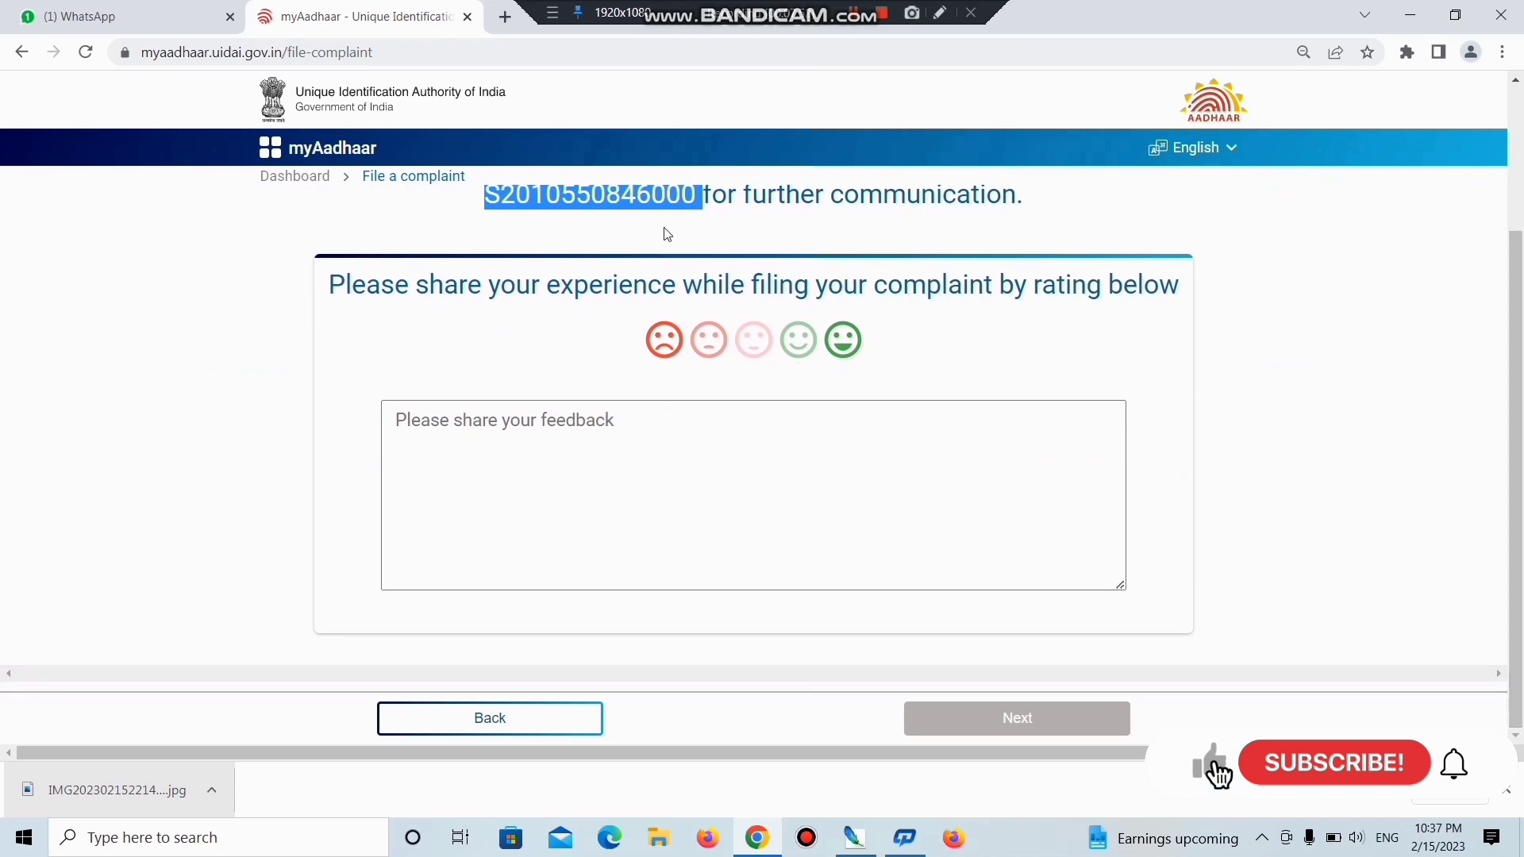
pyautogui.click(280, 158)
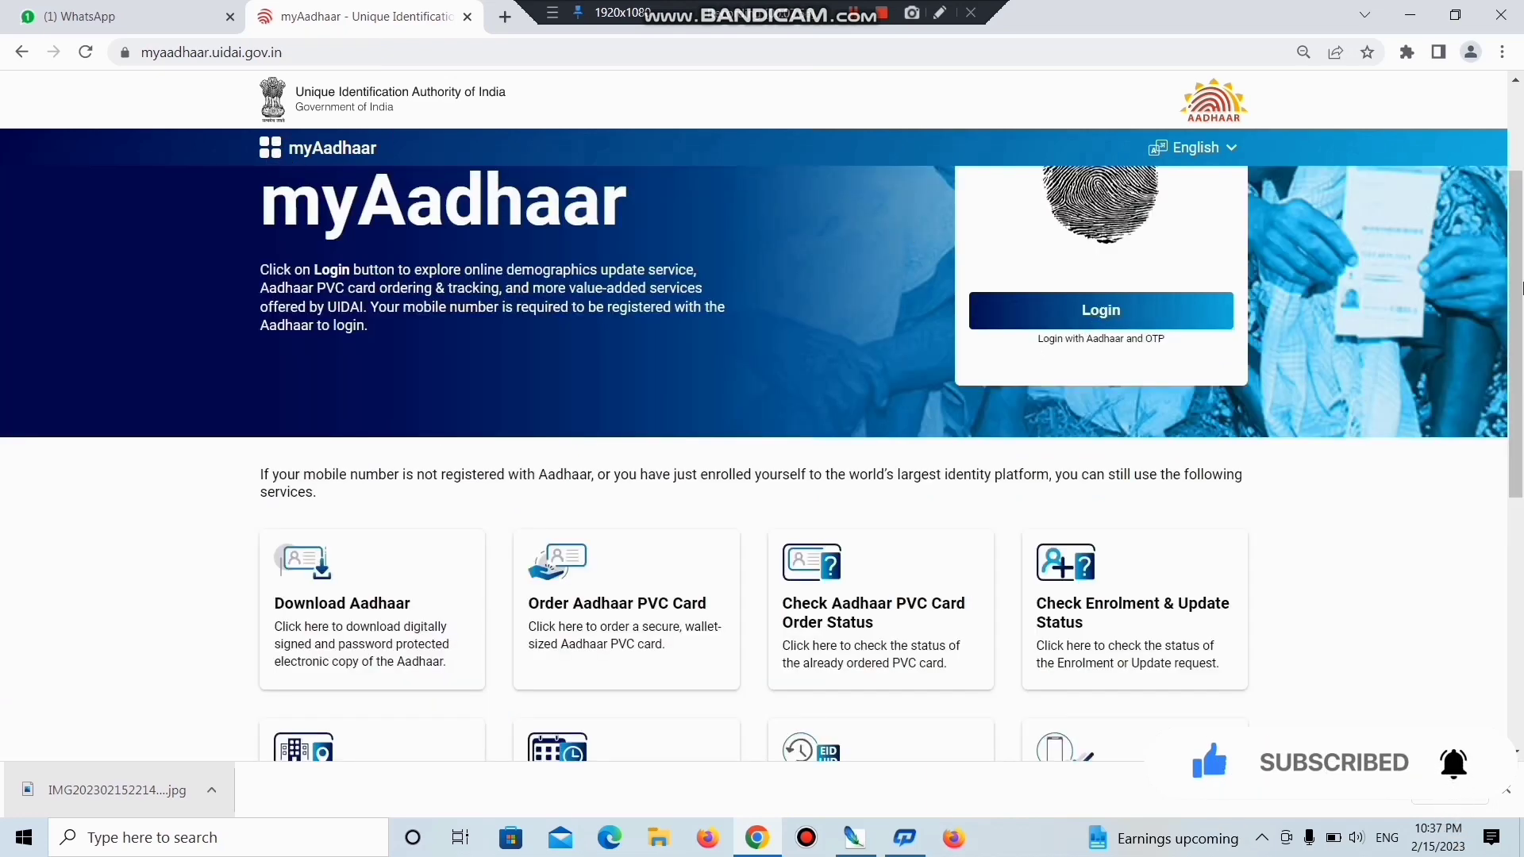
# Run Check Complaint Status with the pasted SRN and captcha, showing the complaint as Assigned.
pyautogui.scroll(-8, 207, 556)
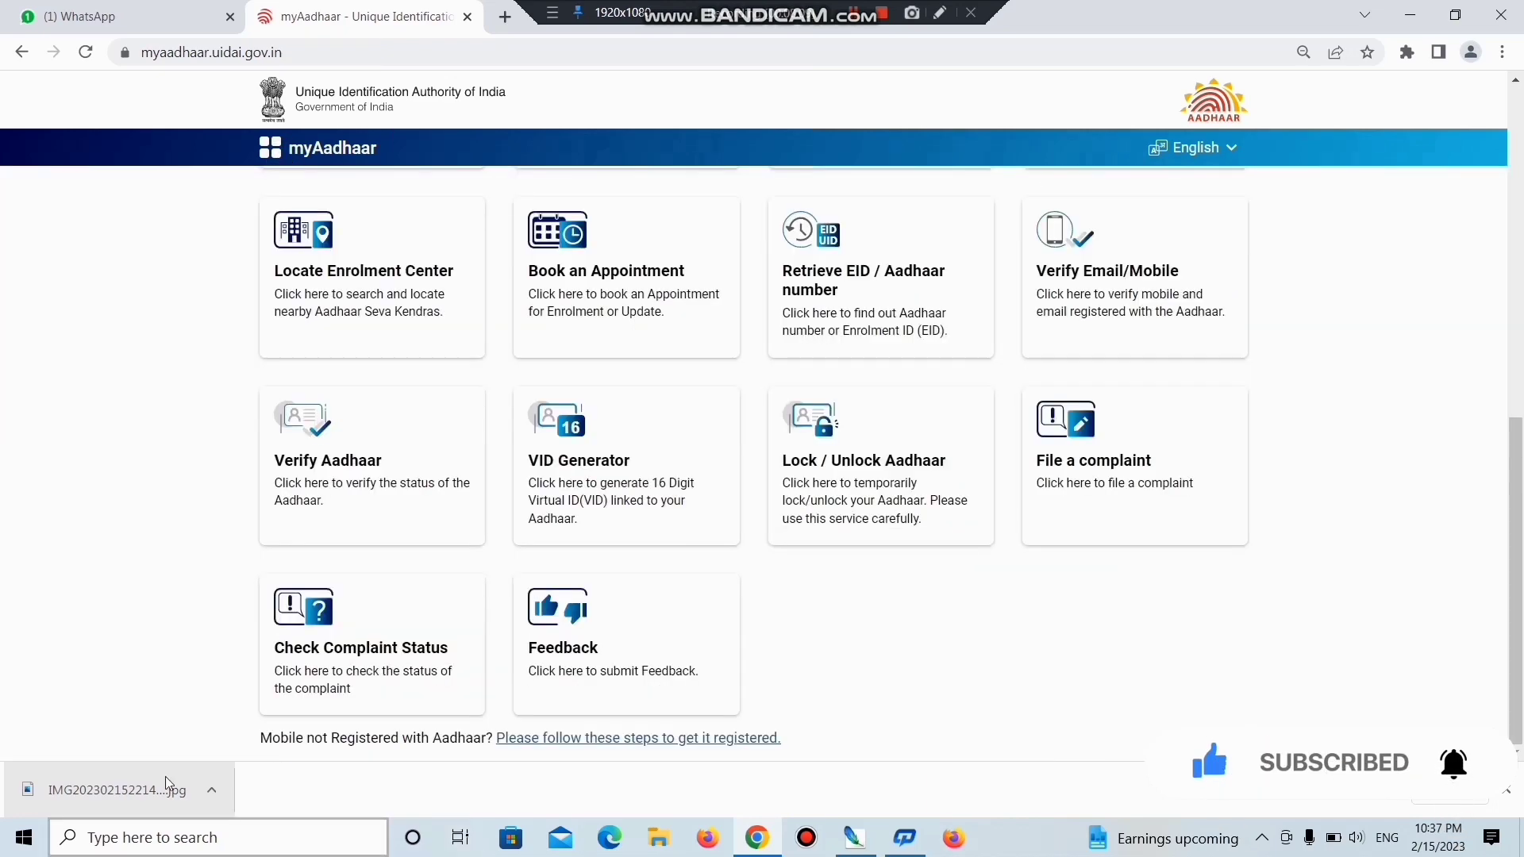
pyautogui.click(415, 643)
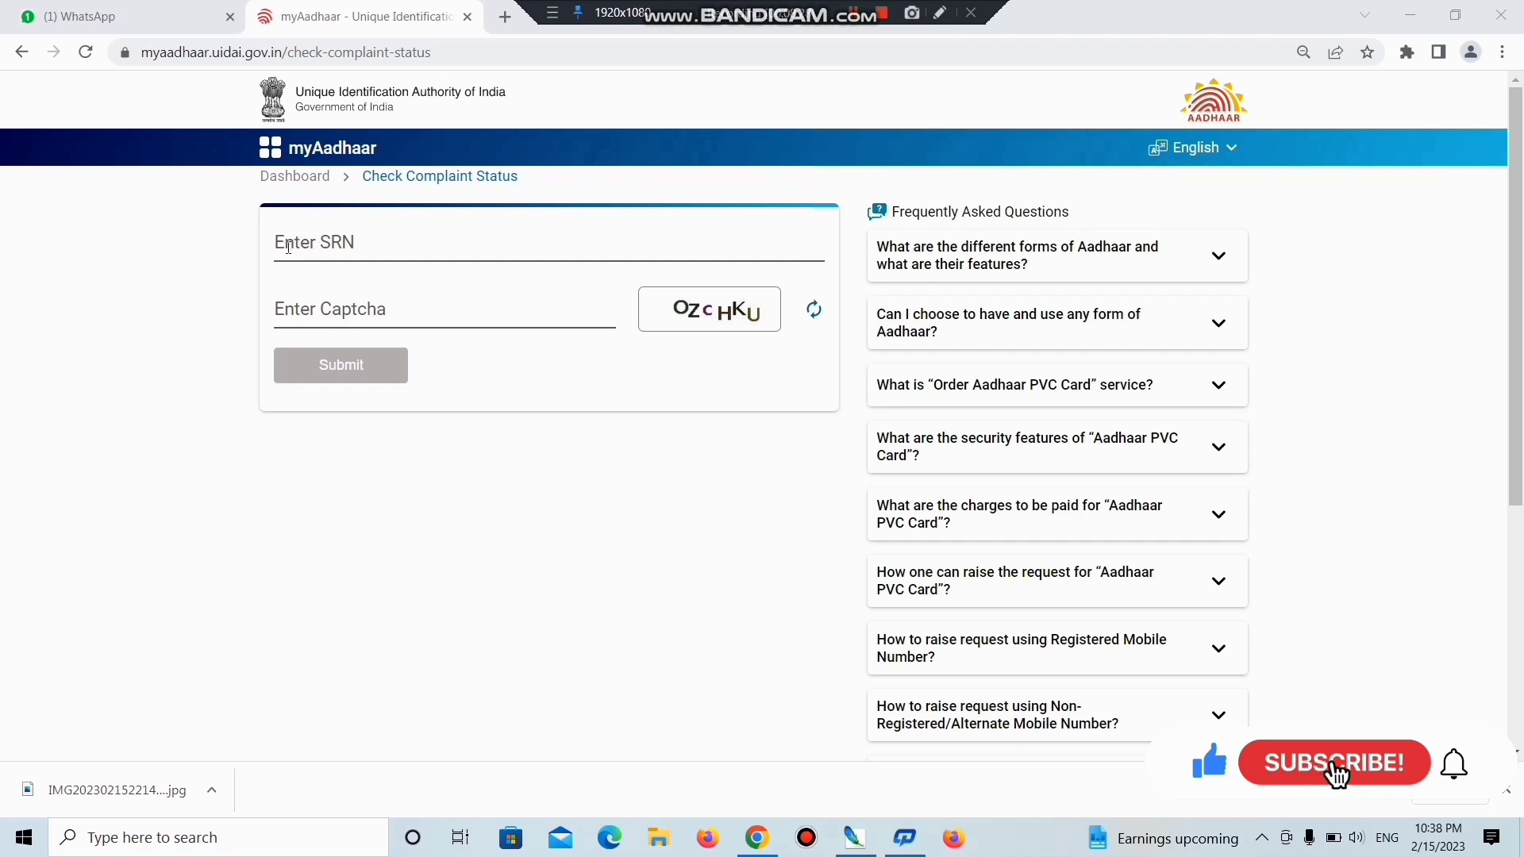
pyautogui.click(342, 245)
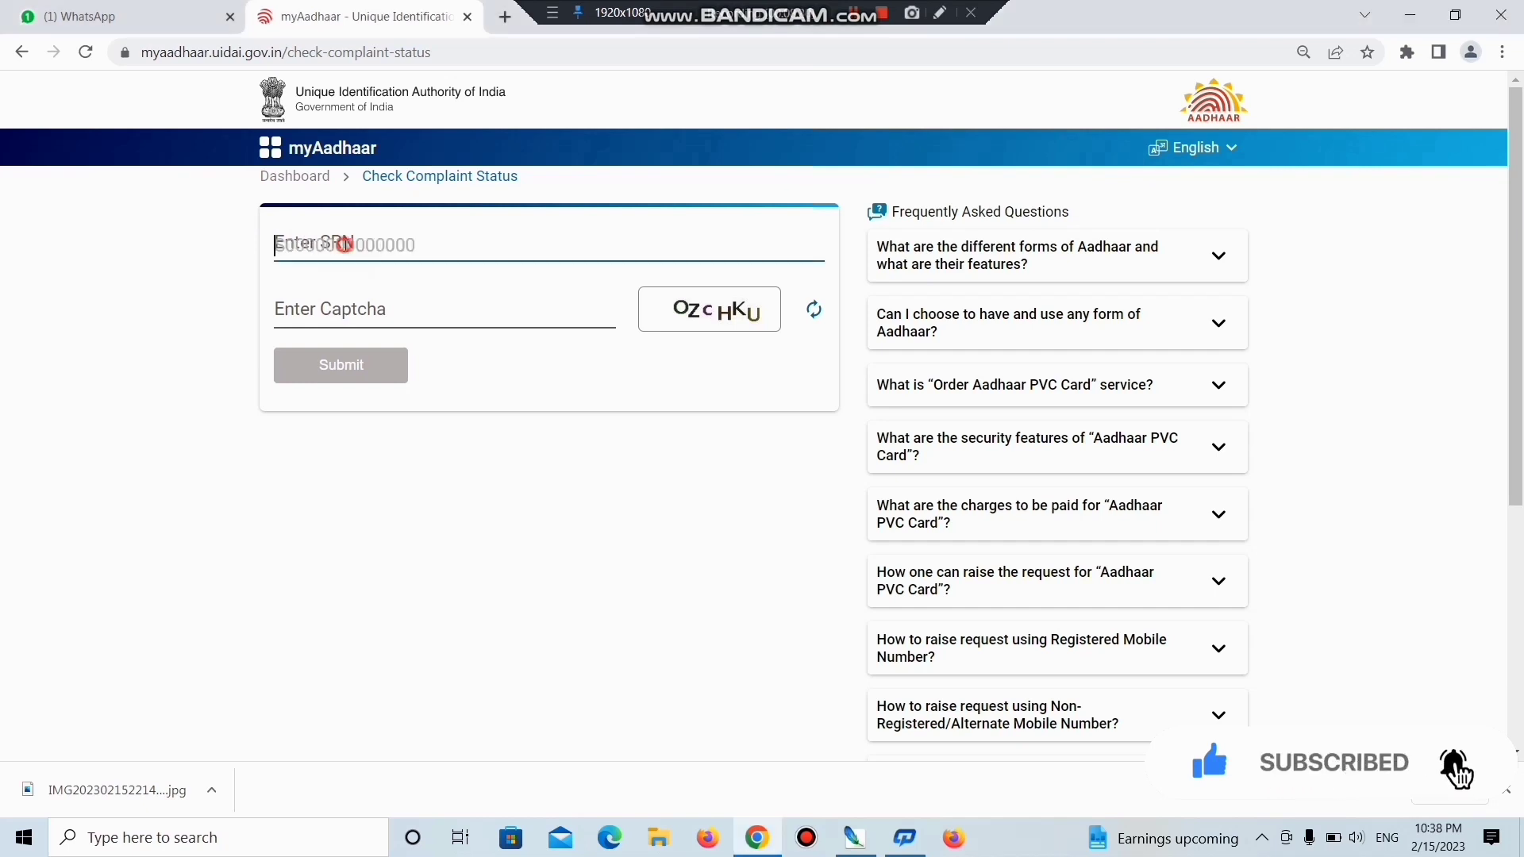
pyautogui.hotkey('ctrl', 'v')
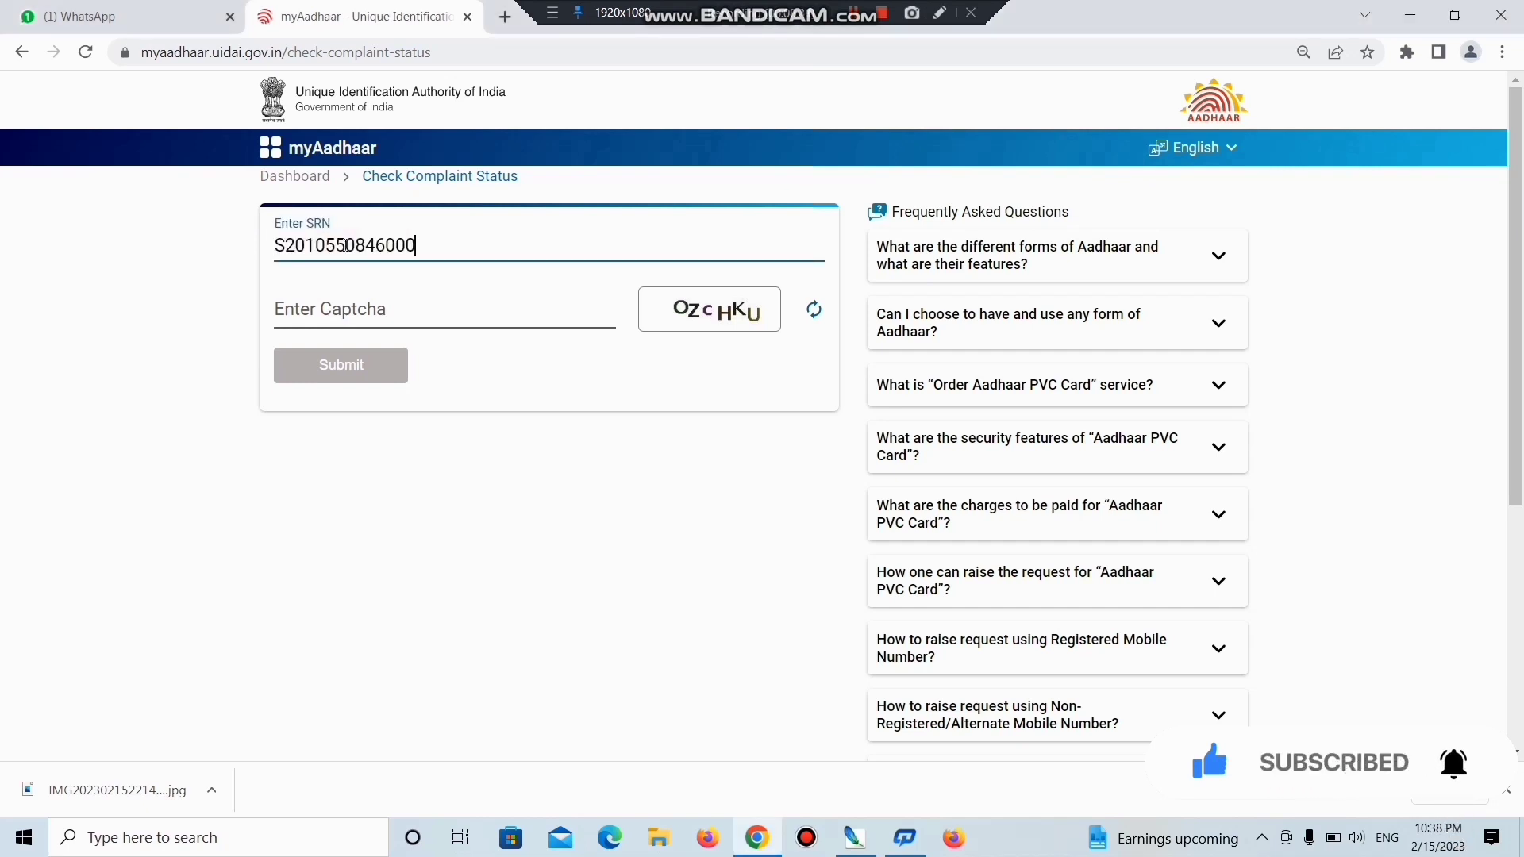
pyautogui.click(544, 321)
pyautogui.write('OZcHKU')
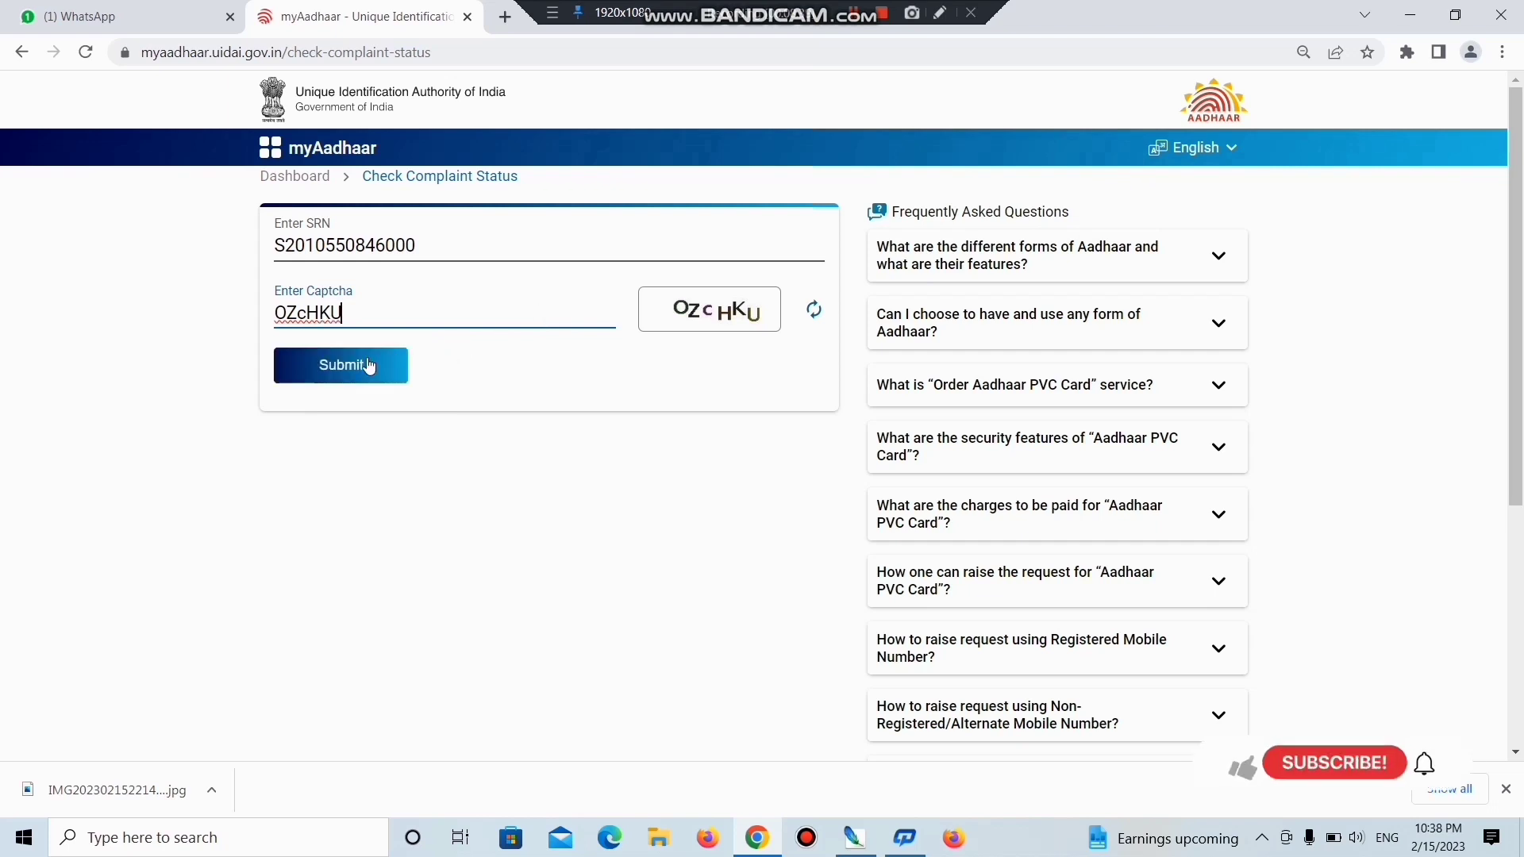
pyautogui.click(369, 366)
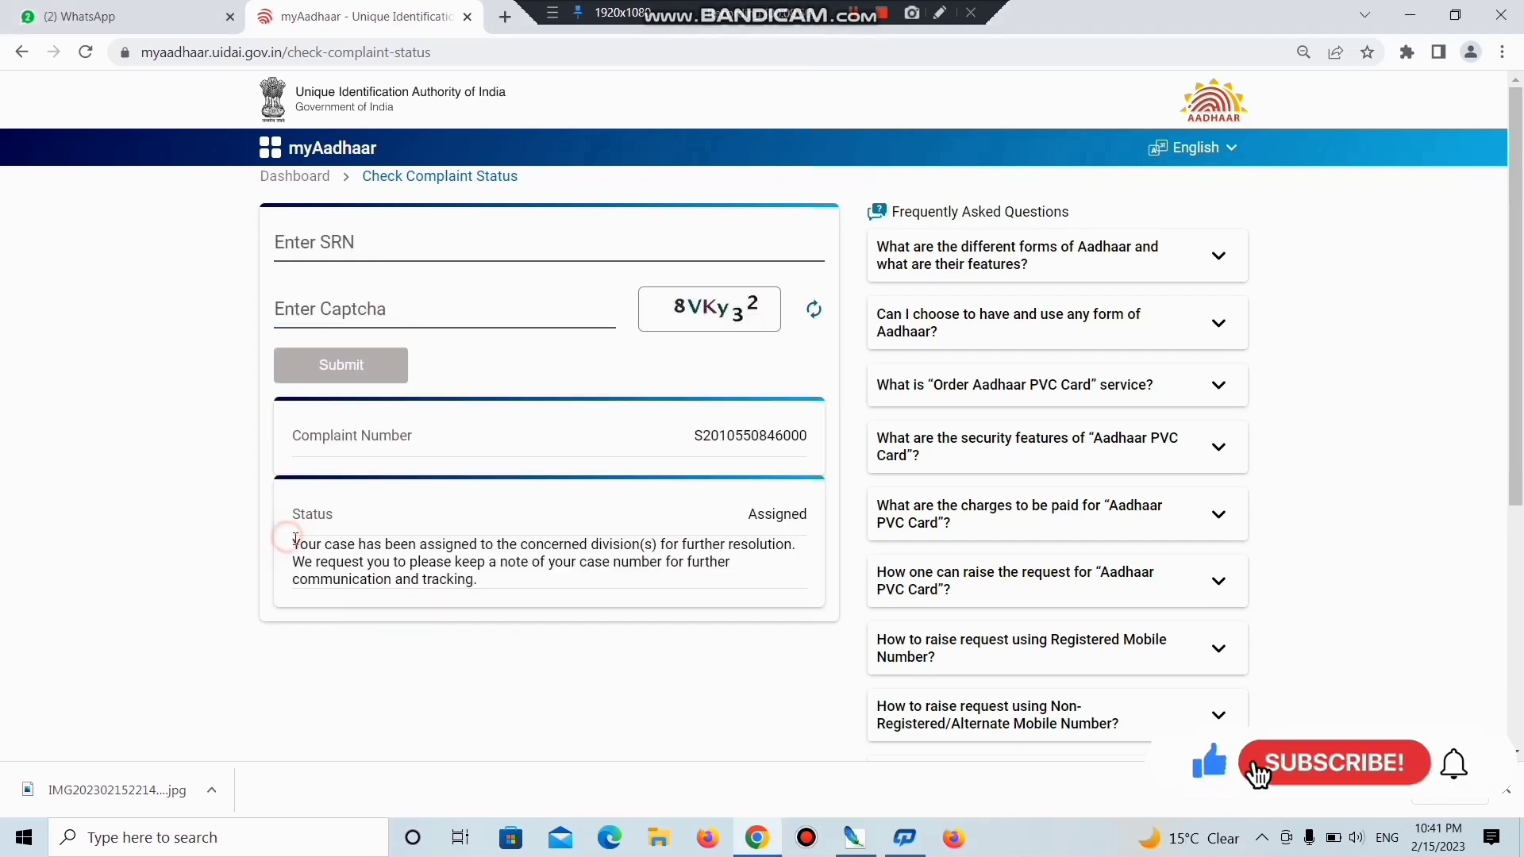
pyautogui.moveTo(288, 544); pyautogui.dragTo(752, 579)
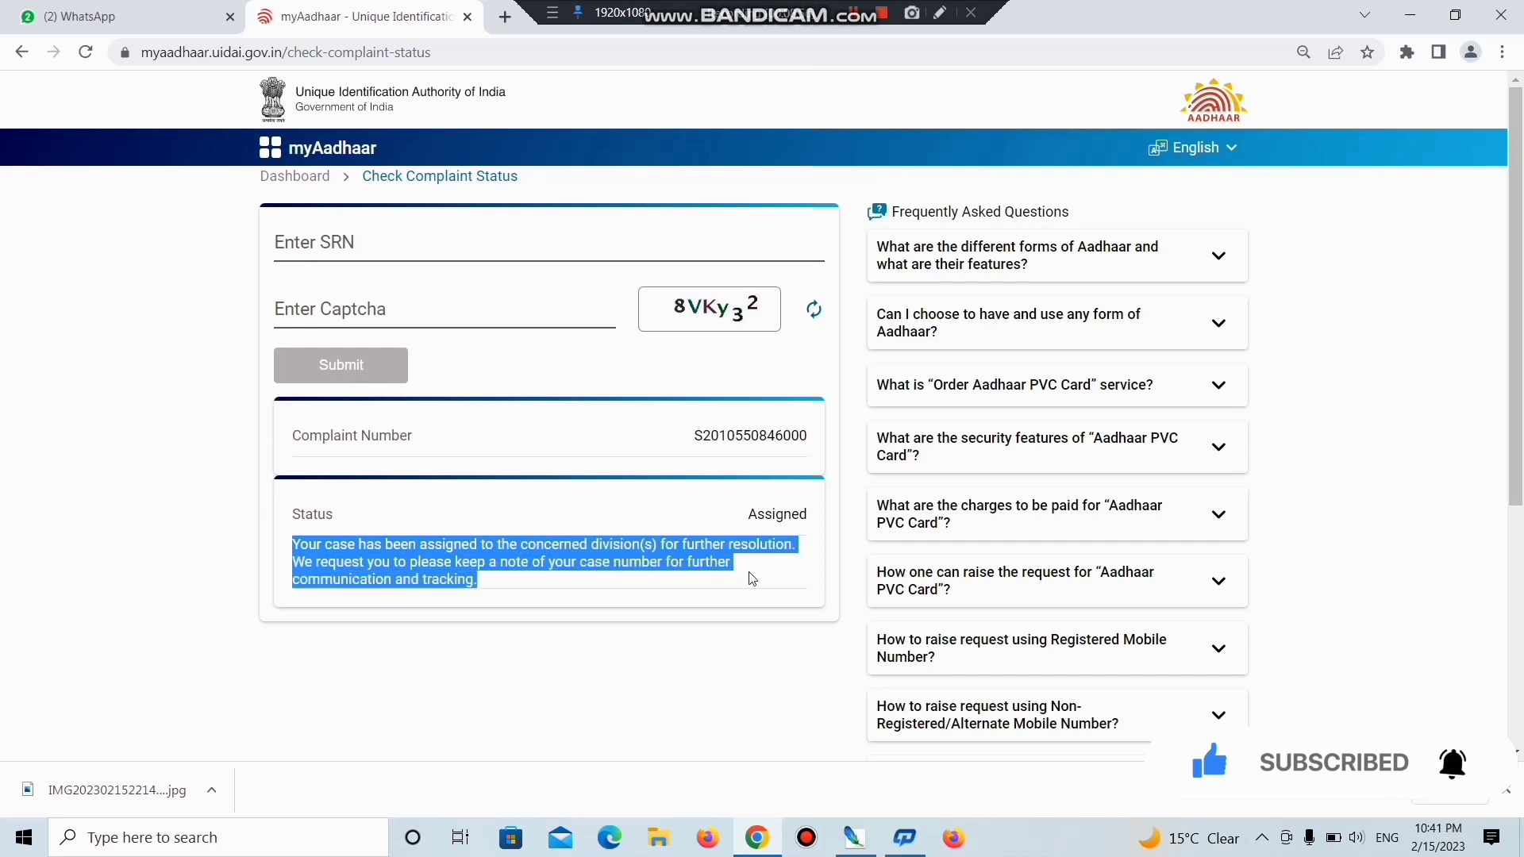